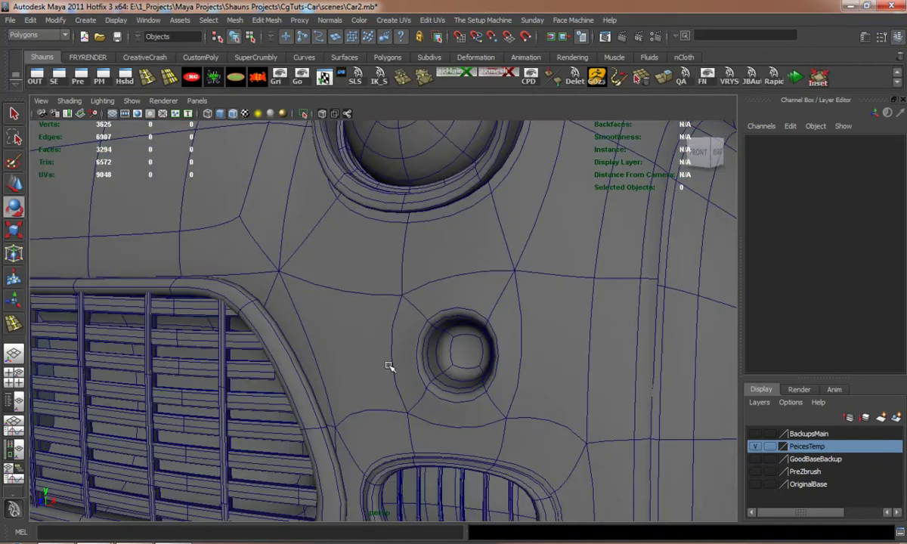
Step: Duplicate the ring of faces around the rim of the round recess in the car's front
left_click_drag(388, 372, 447, 375, "alt")
middle_click_drag(466, 378, 331, 320, "alt")
left_click_drag(331, 320, 303, 340, "alt")
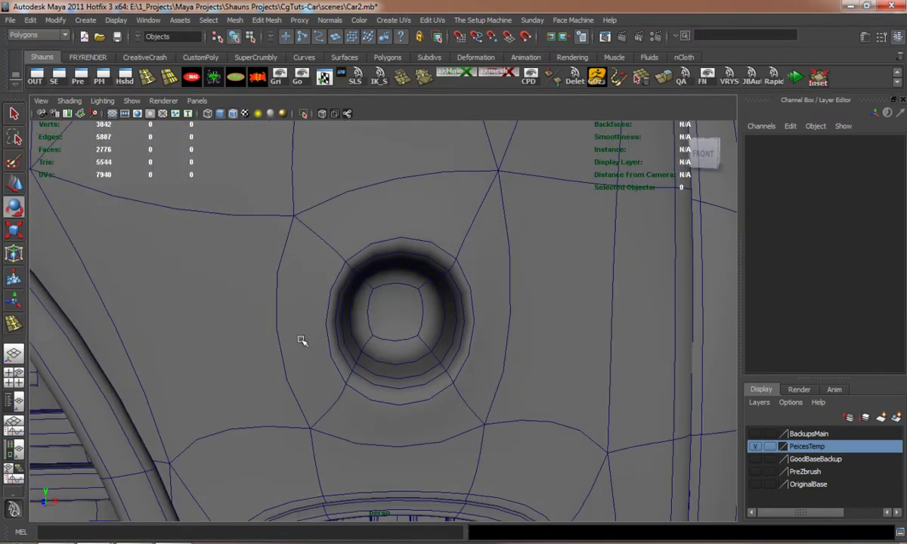
left_click(302, 341)
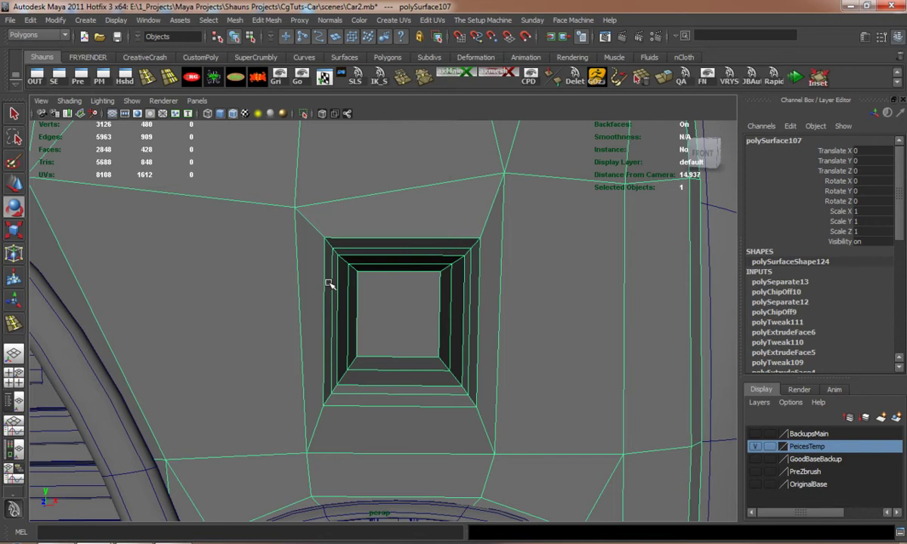
right_click_drag(328, 284, 327, 304)
scroll(344, 280, "up", 3)
left_click(418, 175)
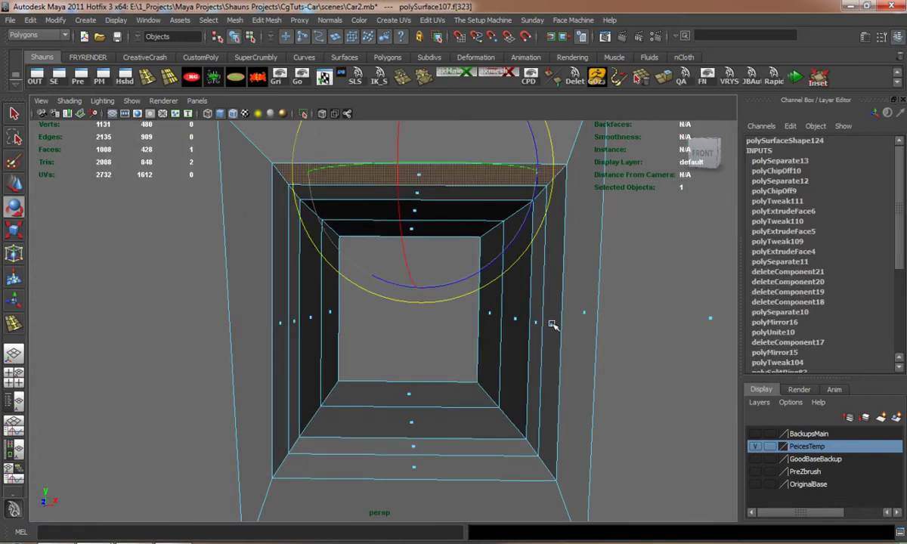
double_click(553, 324, "shift")
key("3")
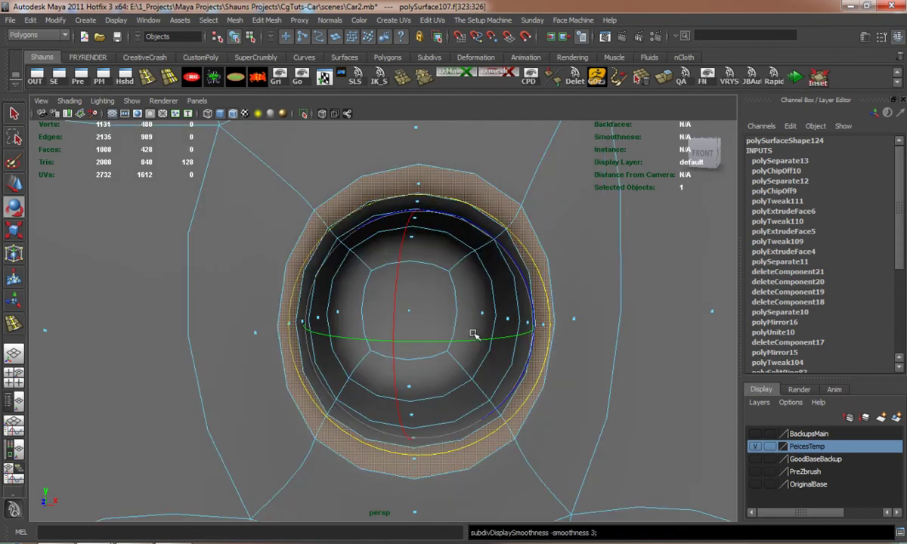
left_click(257, 20)
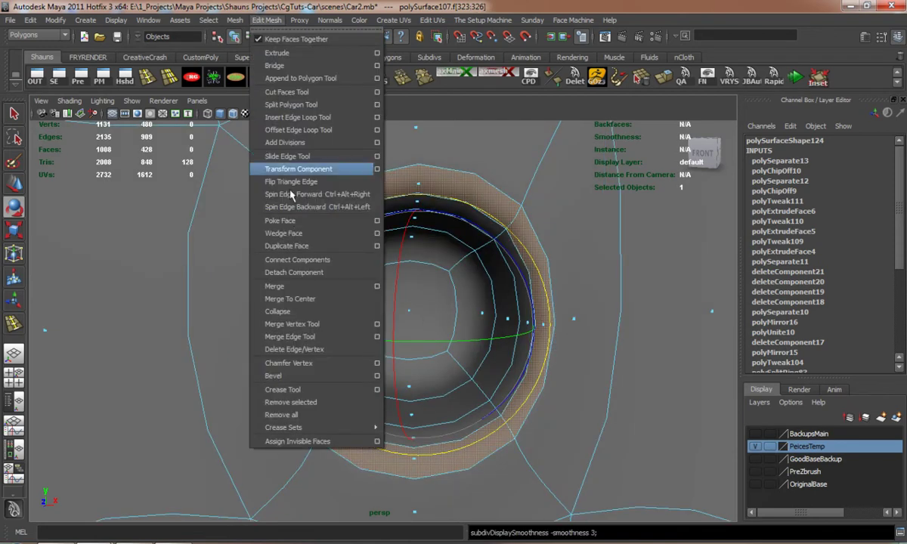
left_click(306, 249)
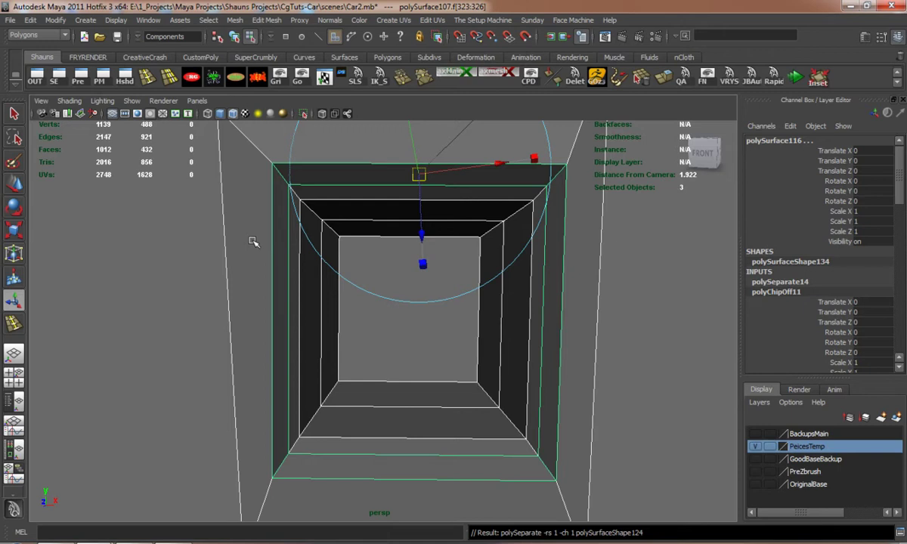
Step: Clear the duplicated ring's construction history, centre its pivot and move it outward to Translate Z 0.033
right_click_drag(254, 242, 303, 220)
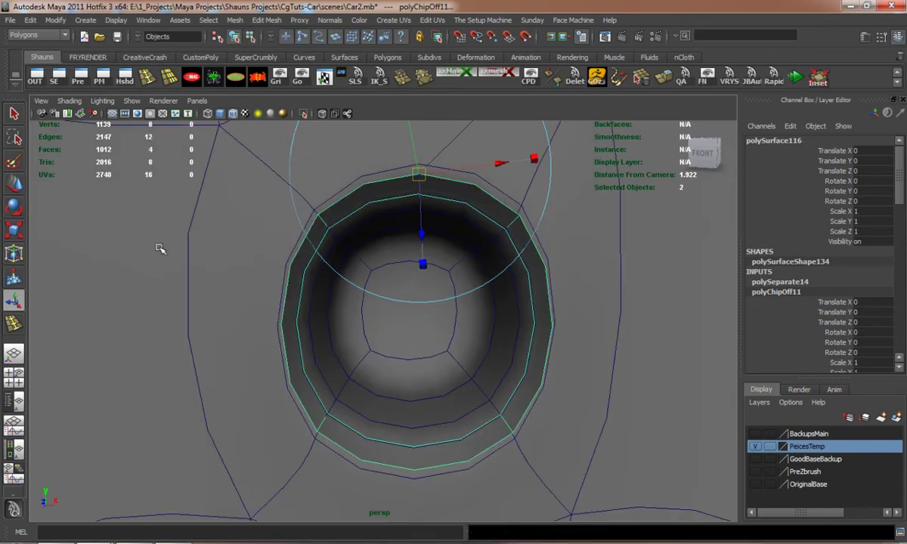
left_click_drag(211, 258, 294, 146, "alt")
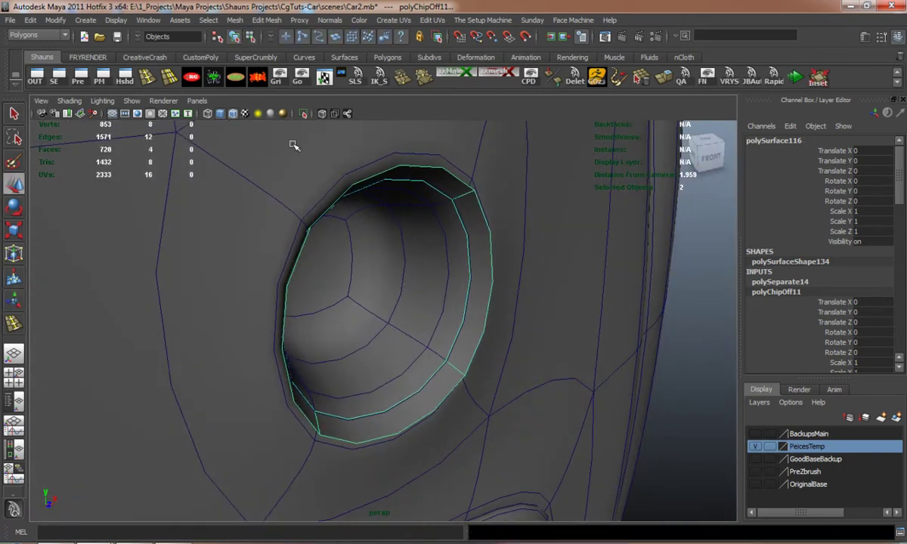
left_click(260, 74)
mouse_move(429, 342)
left_mouse_down()
mouse_move(494, 348)
mouse_move(336, 324)
mouse_move(245, 328)
mouse_move(369, 329)
mouse_move(324, 328)
mouse_move(334, 344)
mouse_move(412, 340)
left_mouse_up()
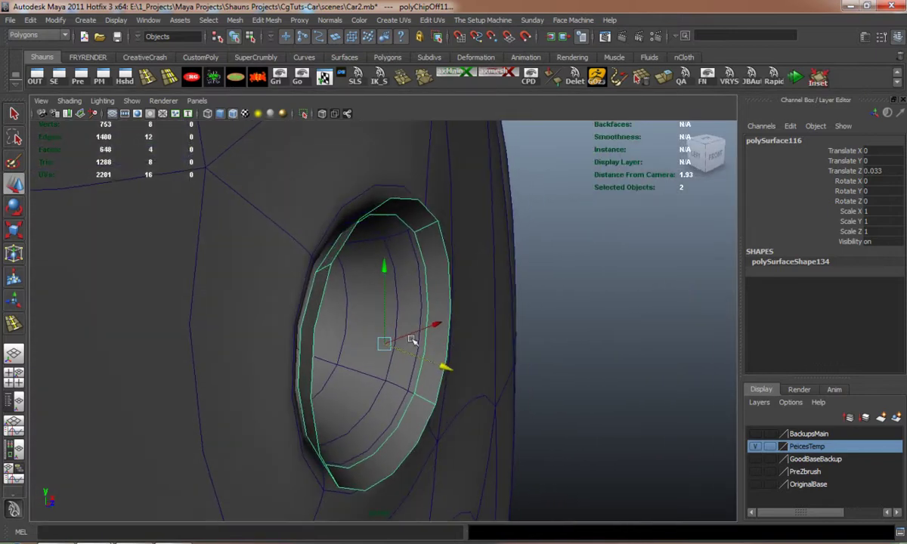
Step: Flatten the ring to Scale Z 0.183 and turn it to Rotate Y 8.293 to match the body's angle
left_click_drag(468, 379, 298, 347)
key("e")
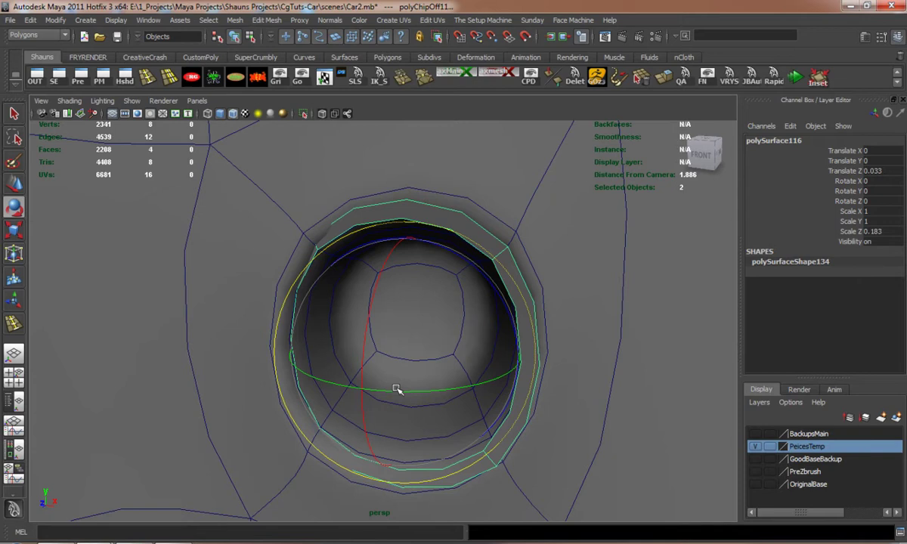
left_click_drag(397, 389, 377, 318)
scroll(378, 306, "down", 4)
scroll(370, 308, "up", 2)
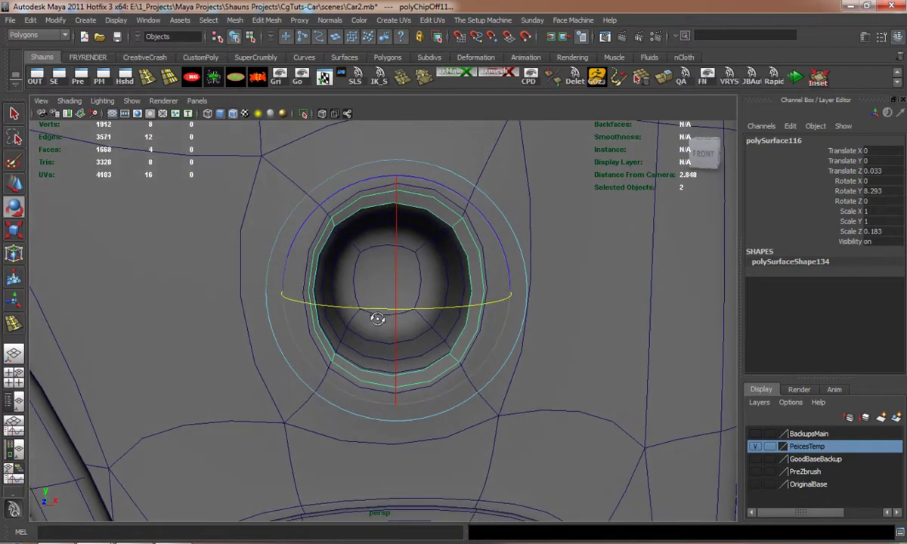
Step: Convert the ring's smooth mesh preview to polygons with Divisions set to 1
key("1")
key("3")
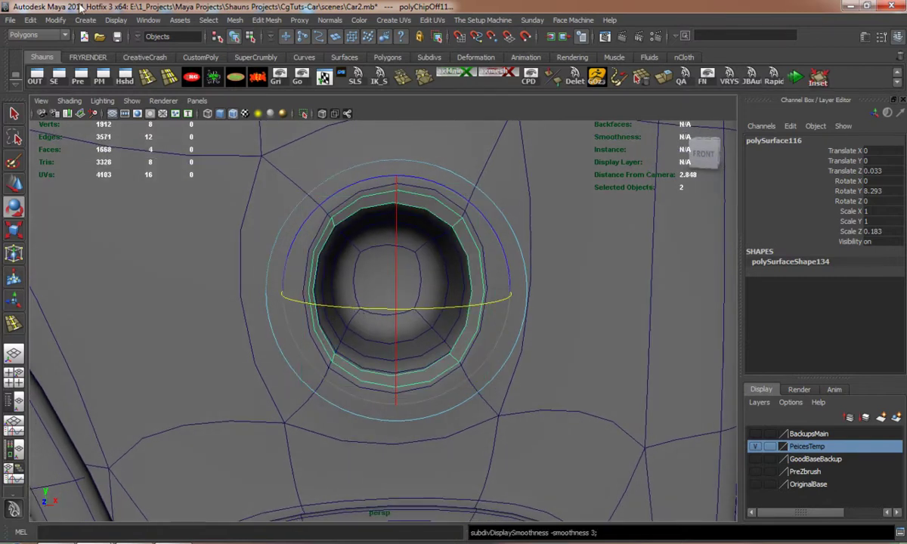
left_click(55, 20)
mouse_move(87, 221)
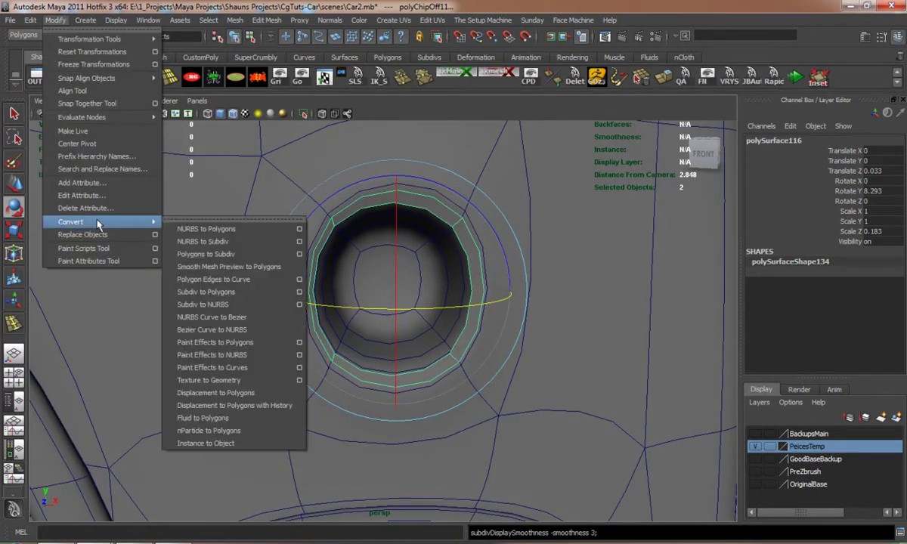
left_click(238, 268)
left_click(778, 282)
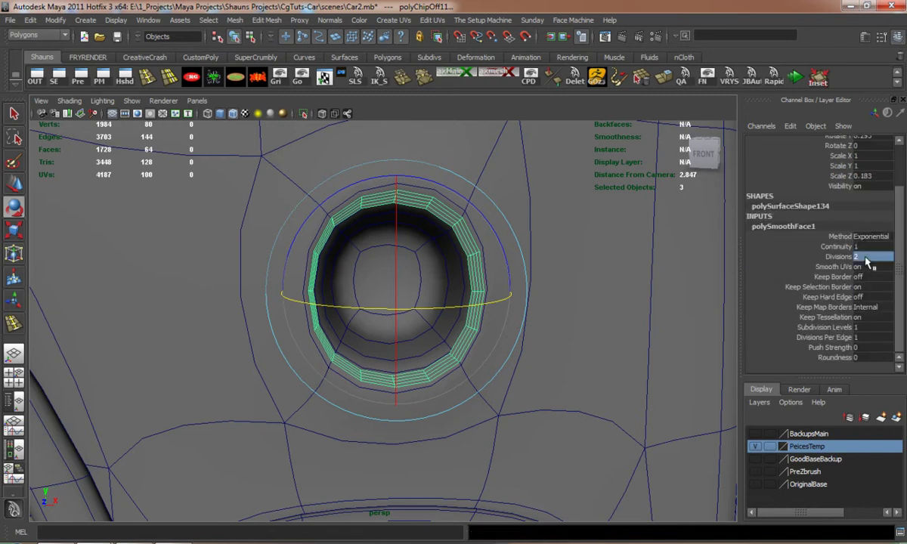
key("ctrl+z")
scroll(365, 285, "up", 2)
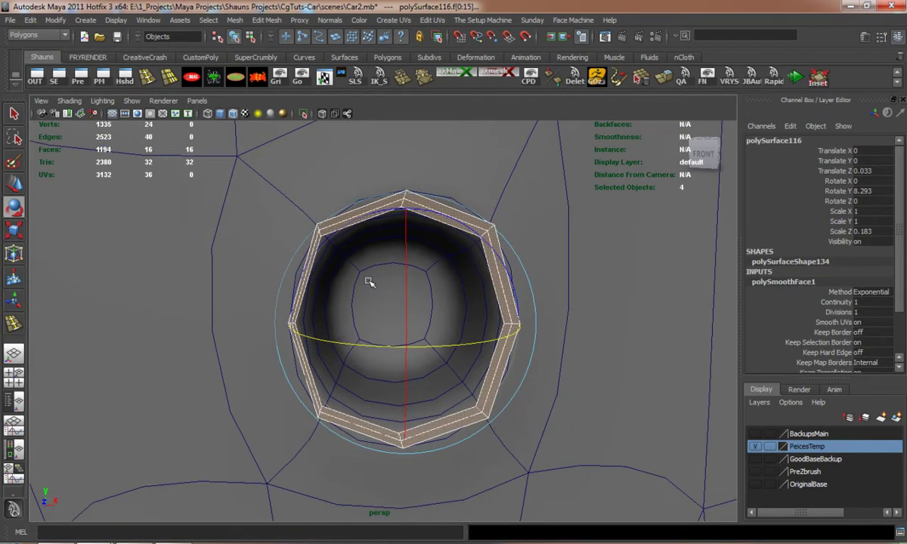
Step: Show the ring with smooth preview and scale it up uniformly to 1.025 in X and Y
key("3")
key("w")
left_click_drag(407, 324, 408, 326)
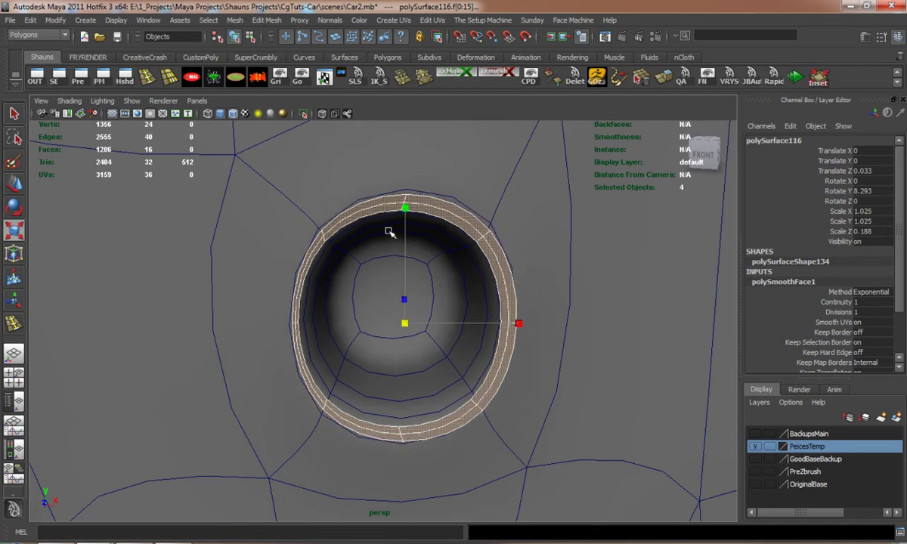
Step: Delete the faces of the ring's left half and reselect the remaining half as an object
right_click_drag(388, 232, 351, 206)
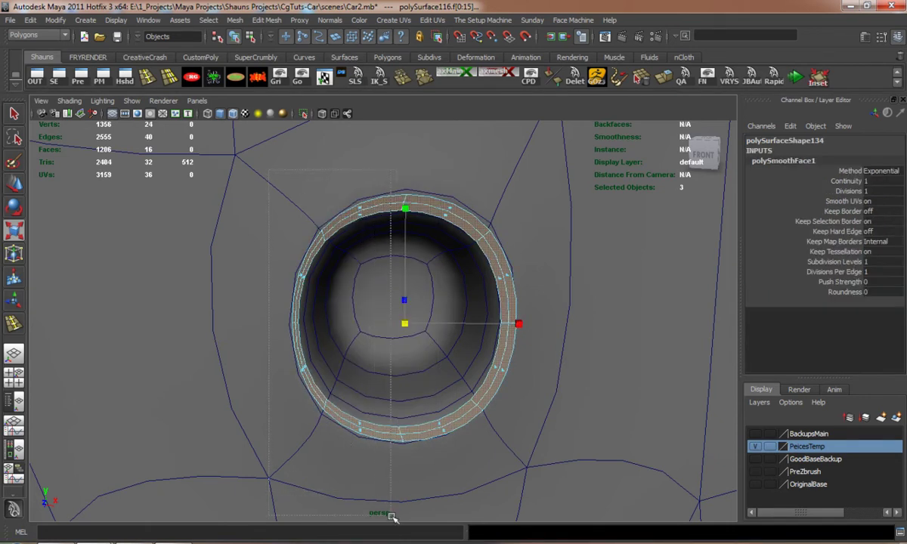
left_click_drag(391, 516, 399, 513)
key("Delete")
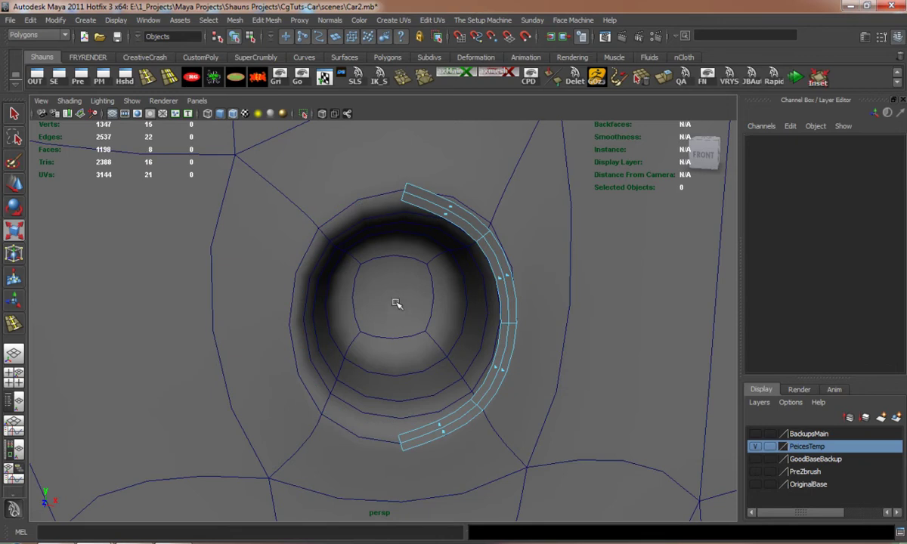
right_click_drag(431, 217, 490, 192)
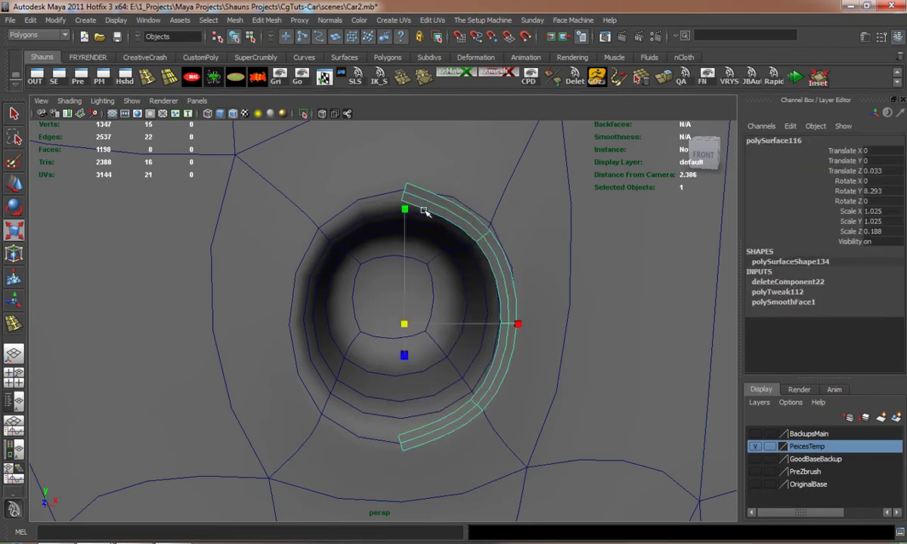
Step: Try to mirror the half ring in the -X direction with Merge with the original enabled
left_click(235, 19)
left_click(261, 285)
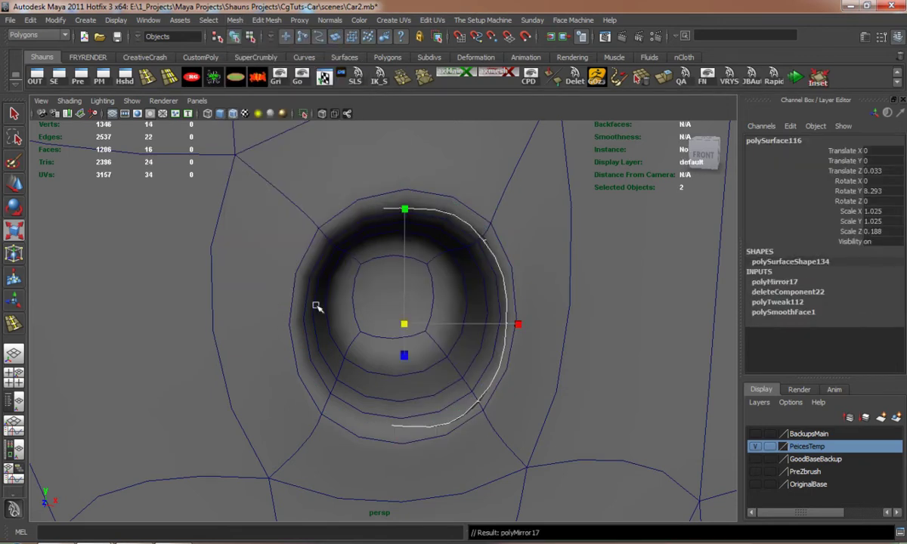
key("ctrl+z")
Step: Mirror the half ring in the -X direction with Merge with the original turned off
left_click(234, 20)
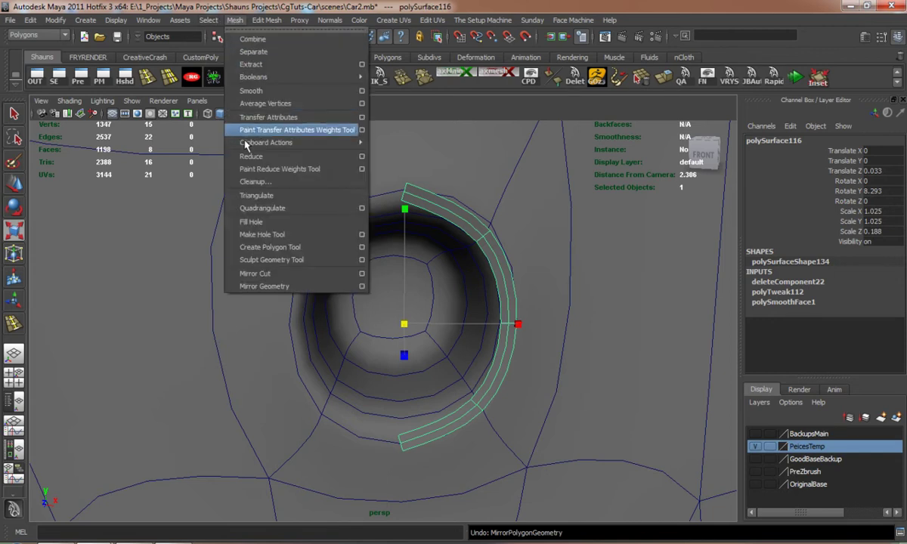
left_click(363, 287)
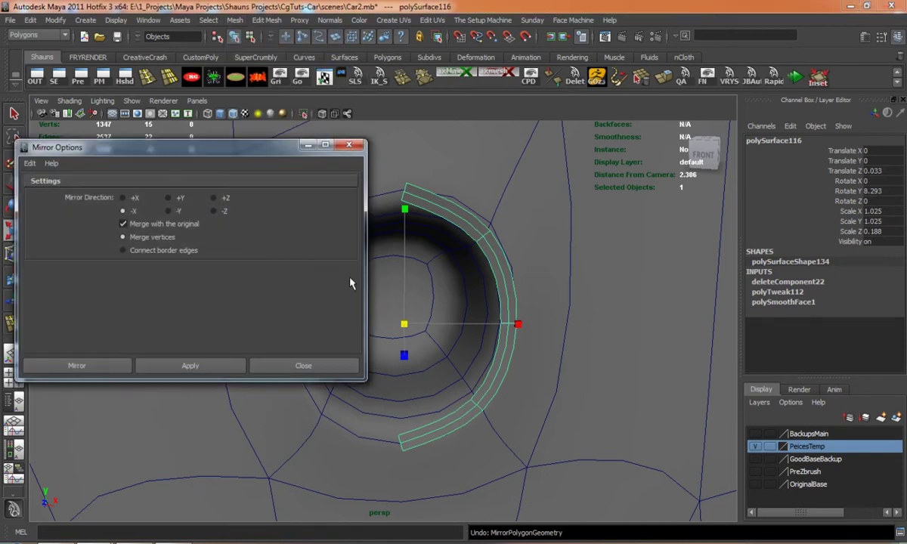
left_click(190, 366)
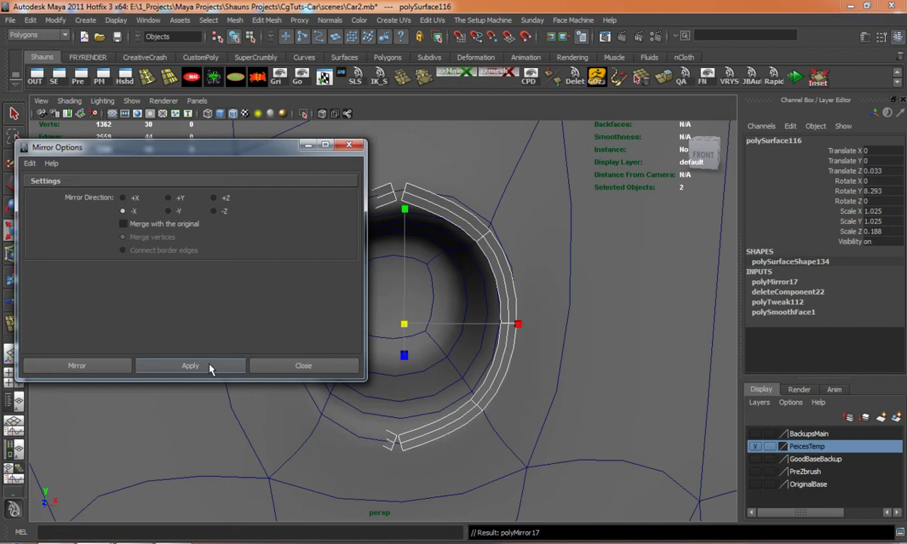
left_click(349, 144)
Step: Move the mirrored ring outward so it sits clear of the recess
left_click_drag(344, 240, 365, 302, "alt")
key("w")
mouse_move(404, 365)
left_mouse_down()
mouse_move(421, 393)
mouse_move(404, 340)
mouse_move(415, 405)
mouse_move(391, 371)
left_mouse_up()
Step: Merge the three pairs of vertices across the gap at the top of the ring
right_click(401, 225)
left_click(380, 210)
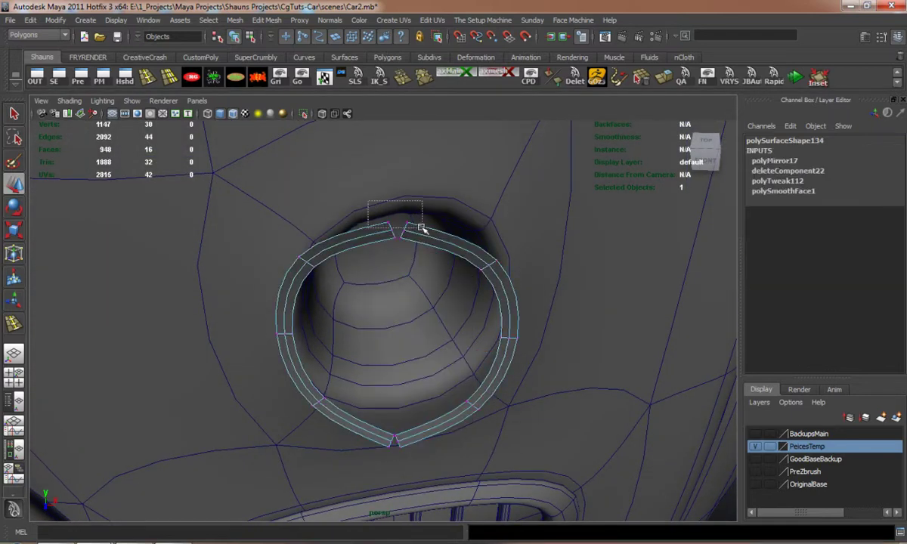
left_click_drag(421, 227, 421, 228)
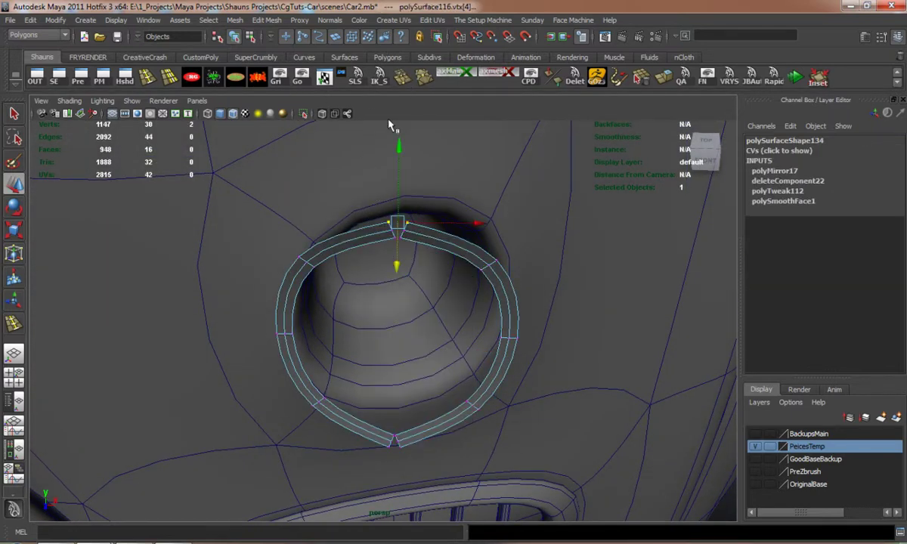
middle_click_drag(375, 248, 356, 291, "alt")
right_click_drag(356, 291, 366, 283, "alt")
left_click_drag(367, 283, 353, 251, "alt")
key("1")
middle_click_drag(354, 251, 353, 265, "alt")
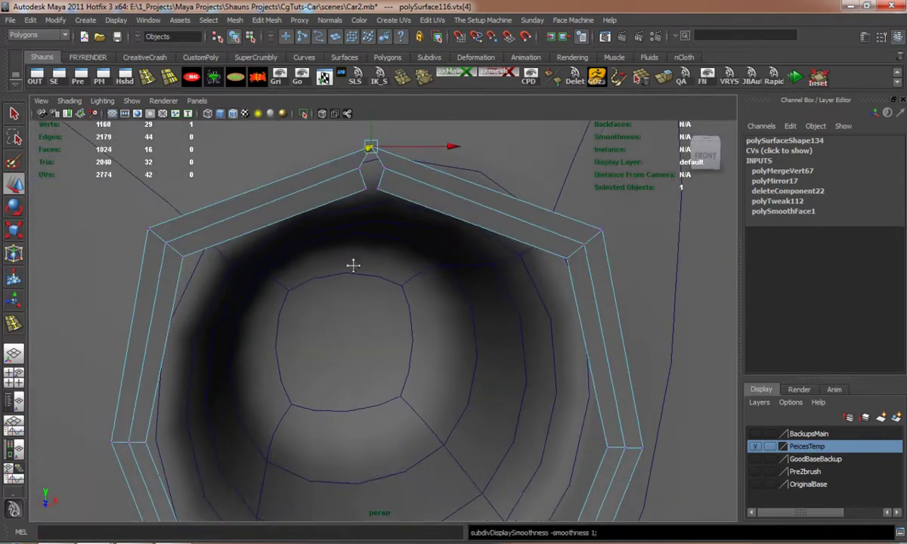
scroll(336, 217, "up", 2)
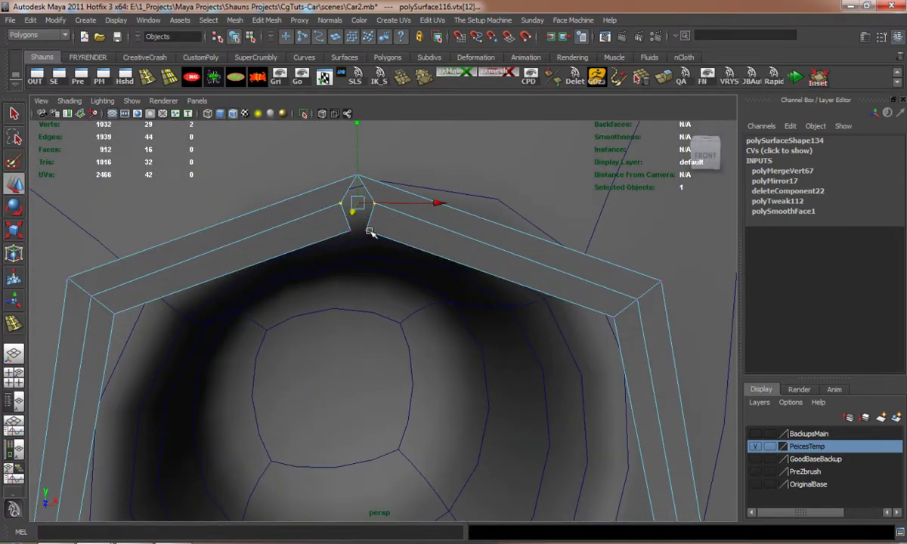
key("m")
key("m")
scroll(376, 239, "down", 2)
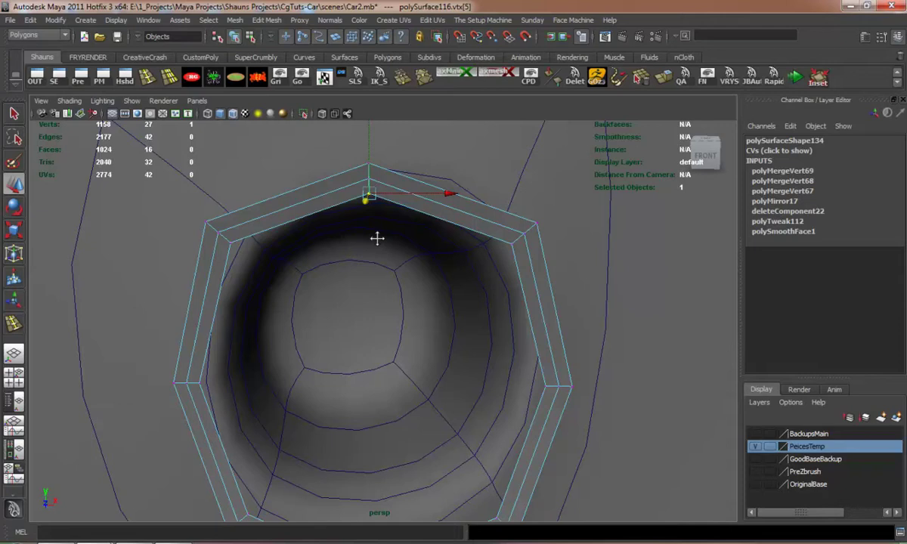
Step: Merge the three pairs of vertices across the gap at the bottom of the ring
left_click_drag(376, 238, 375, 320, "alt")
scroll(356, 316, "up", 5)
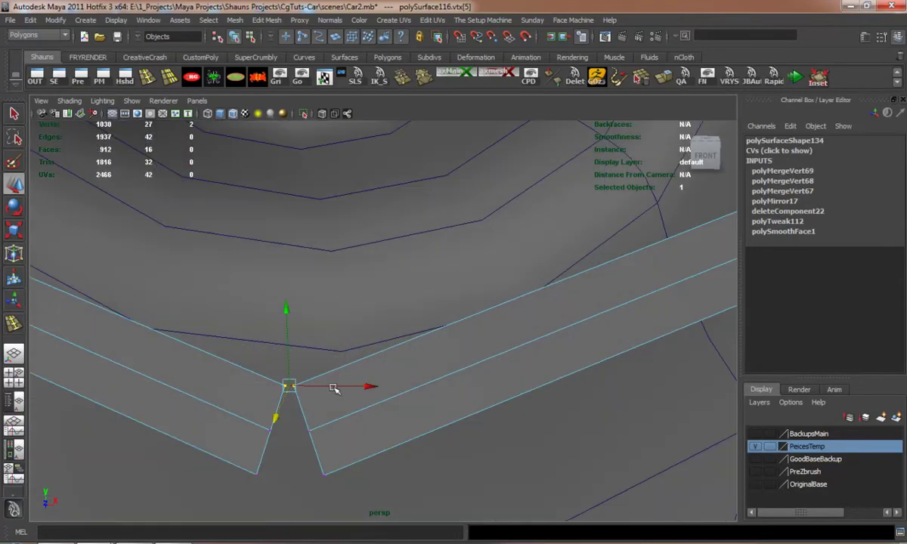
key("m")
left_click_drag(250, 408, 325, 420)
key("m")
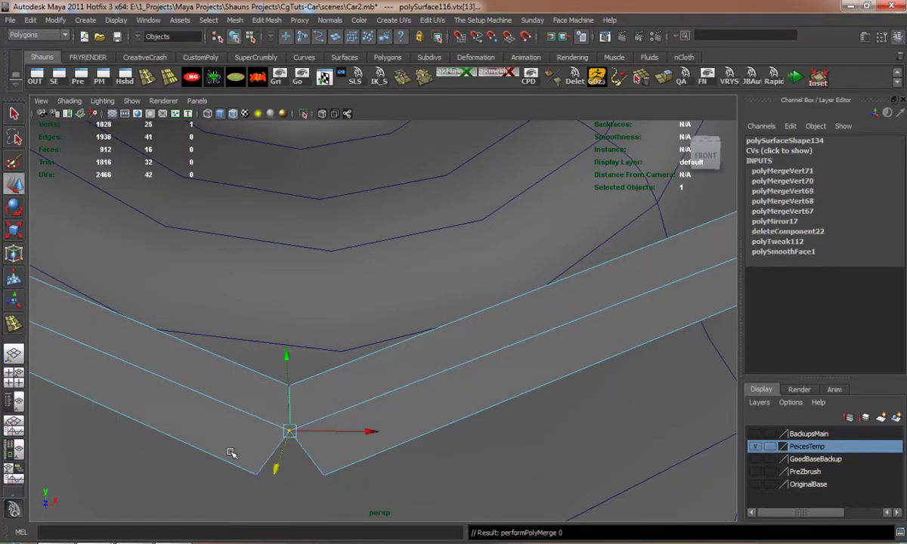
left_click_drag(242, 446, 391, 499)
key("m")
scroll(325, 427, "down", 3)
Step: Move the vertices of the ring's right half back in depth to follow the body's curvature, and restore the smooth preview
left_click_drag(336, 371, 329, 484, "alt")
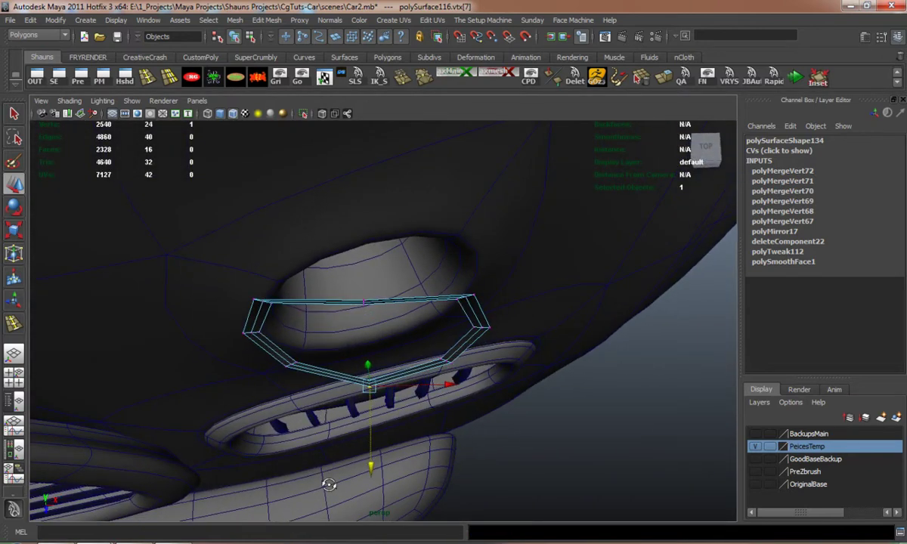
left_click_drag(464, 451, 582, 474)
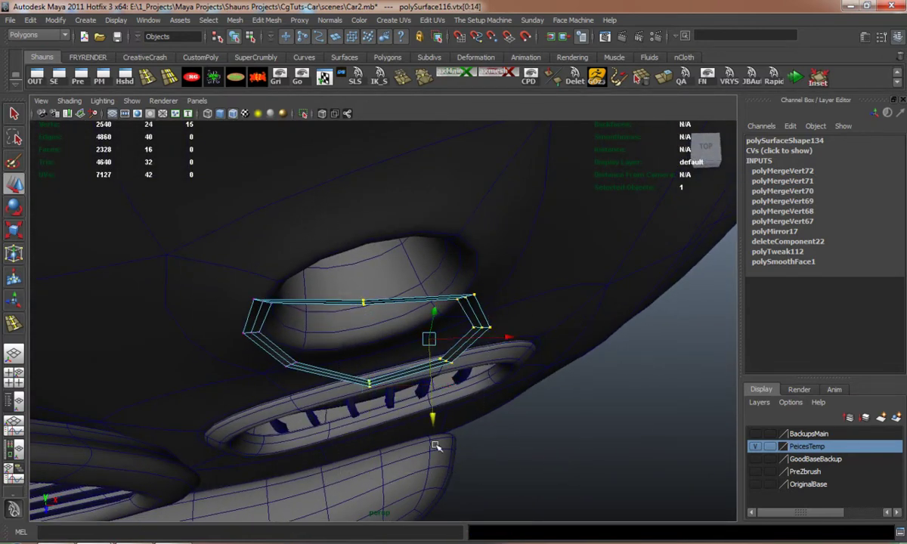
left_click_drag(436, 415, 397, 318)
key("3")
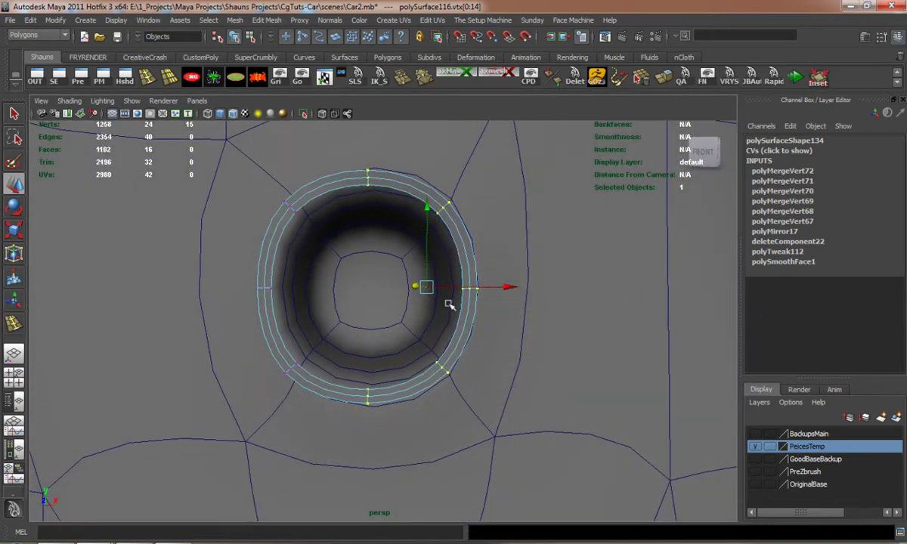
Step: Position the whole ring against the recess rim at Translate X 0.029 and Translate Z 0.163
right_click_drag(434, 245, 451, 229)
left_click(460, 229)
left_click_drag(435, 274, 451, 355, "alt")
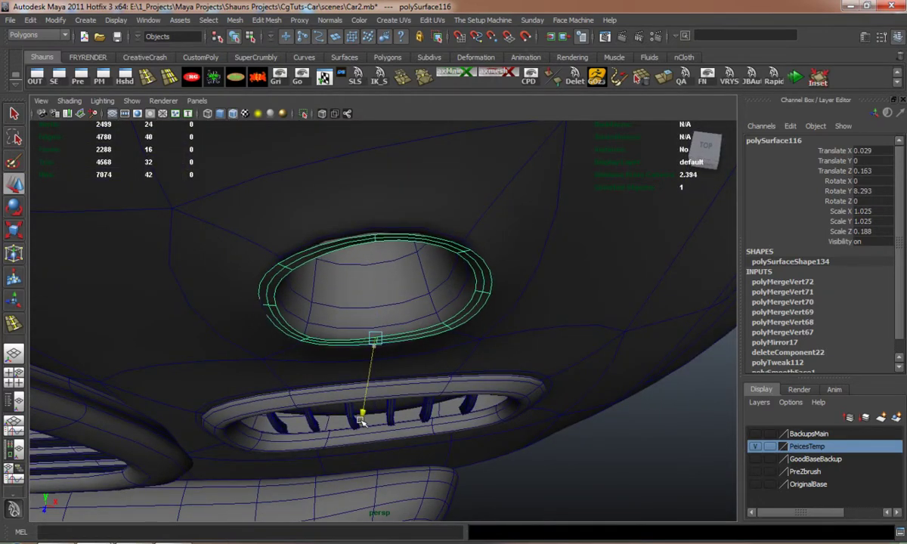
Step: Move the vertices on the ring's sides in depth so they follow the surrounding body surface
left_click_drag(359, 422, 345, 332, "alt")
right_click_drag(344, 181, 291, 170)
left_click_drag(422, 220, 483, 229)
left_click_drag(344, 265, 232, 364, "alt")
scroll(438, 370, "up", 4)
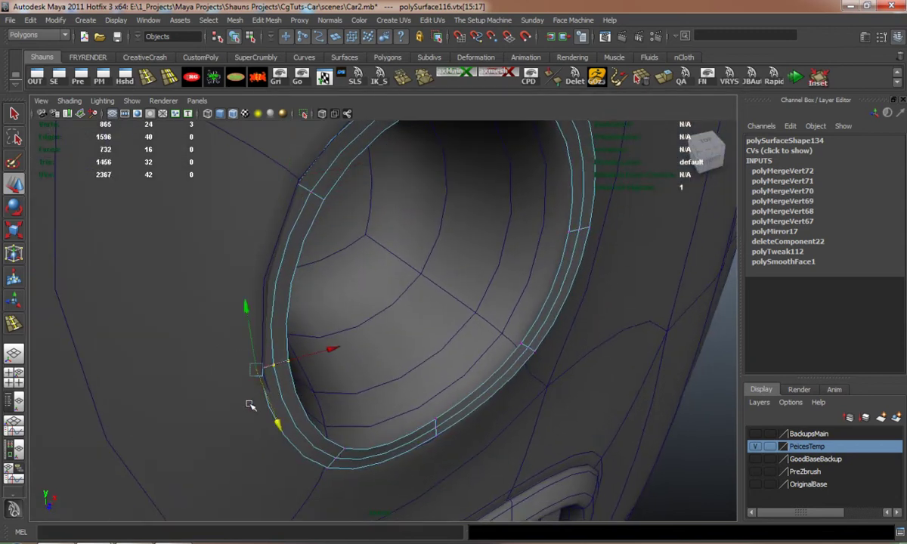
left_click_drag(250, 405, 317, 425, "alt")
left_click_drag(358, 464, 333, 236, "alt")
left_click_drag(381, 366, 375, 380, "alt")
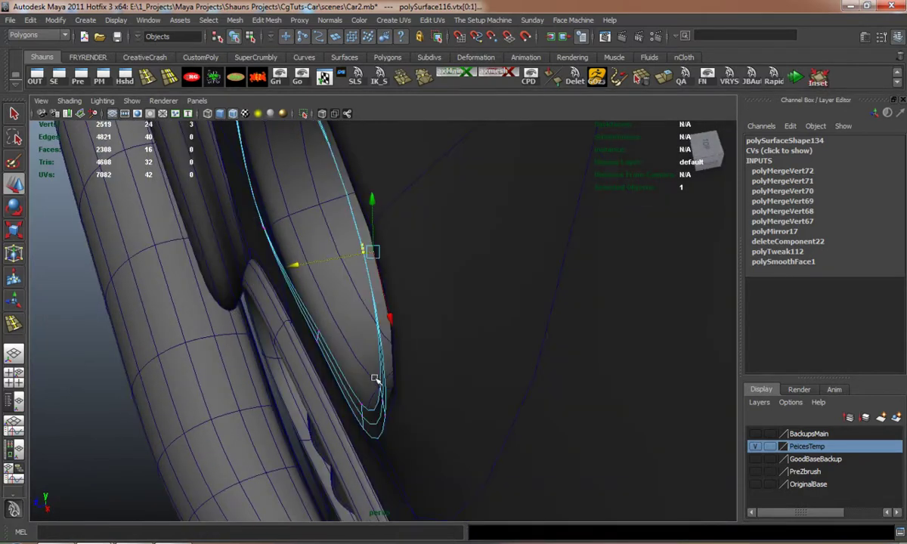
Step: Adjust the height and depth of the vertices along the ring's bottom to fit the recess rim
left_click_drag(299, 267, 372, 344, "alt")
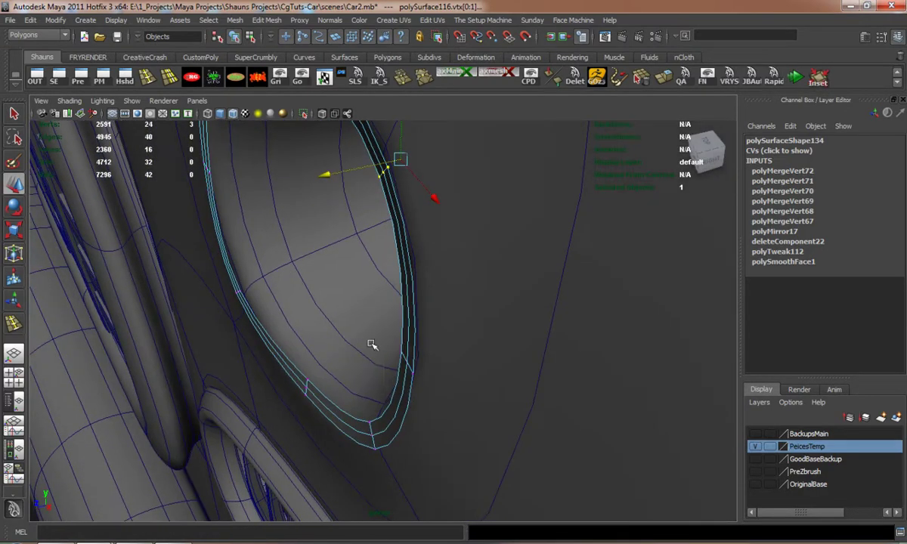
left_click_drag(383, 409, 353, 342, "alt")
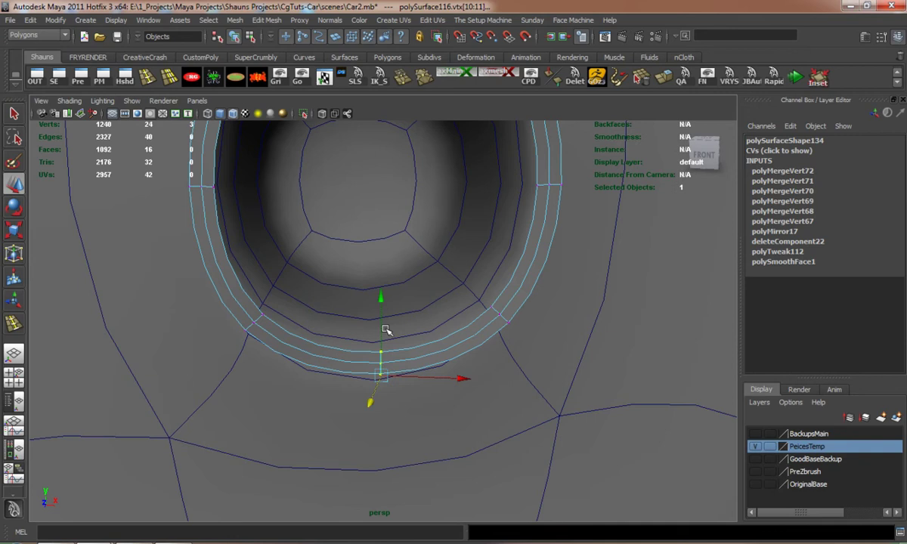
left_click_drag(379, 302, 291, 334)
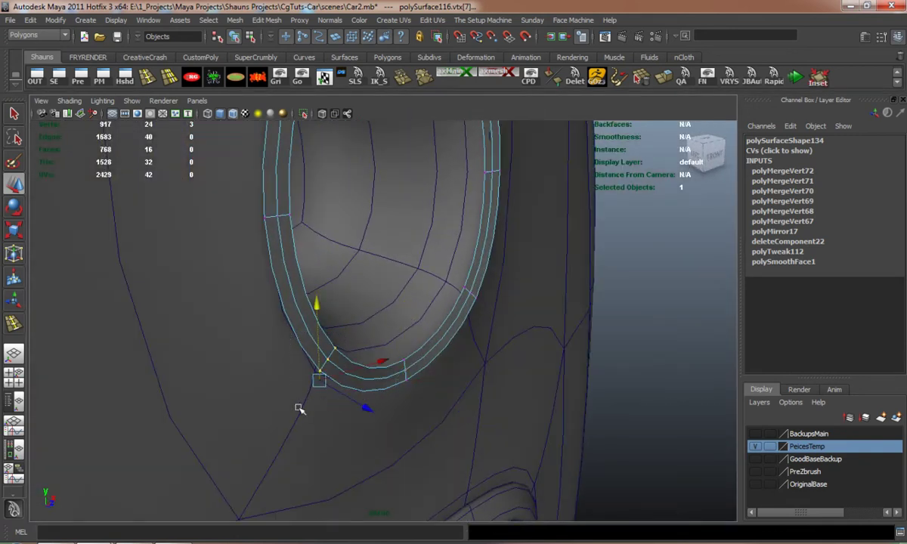
left_click_drag(299, 408, 446, 445, "alt")
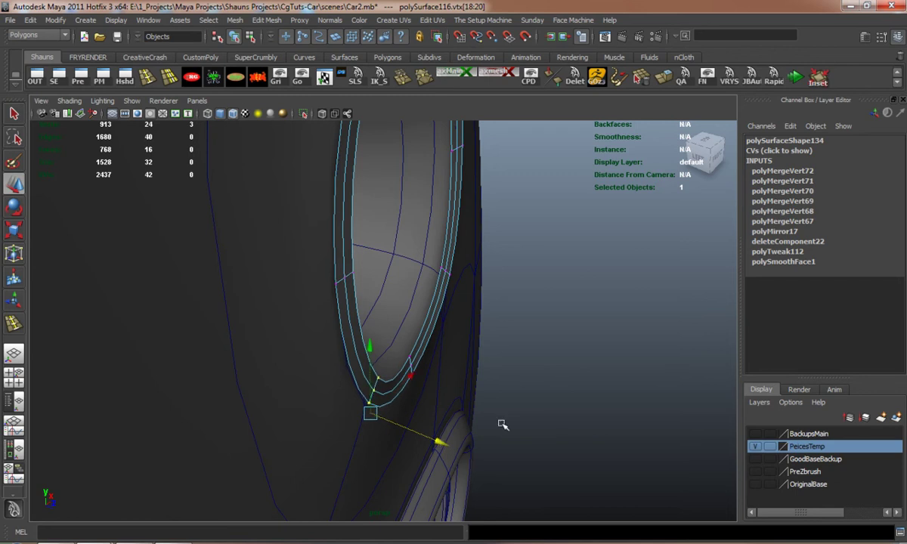
left_click(559, 388)
Step: Extrude the whole ring outward with a Local Translate Z of 0.05 and show it without smooth preview
right_click_drag(342, 229, 372, 201)
left_click(340, 225)
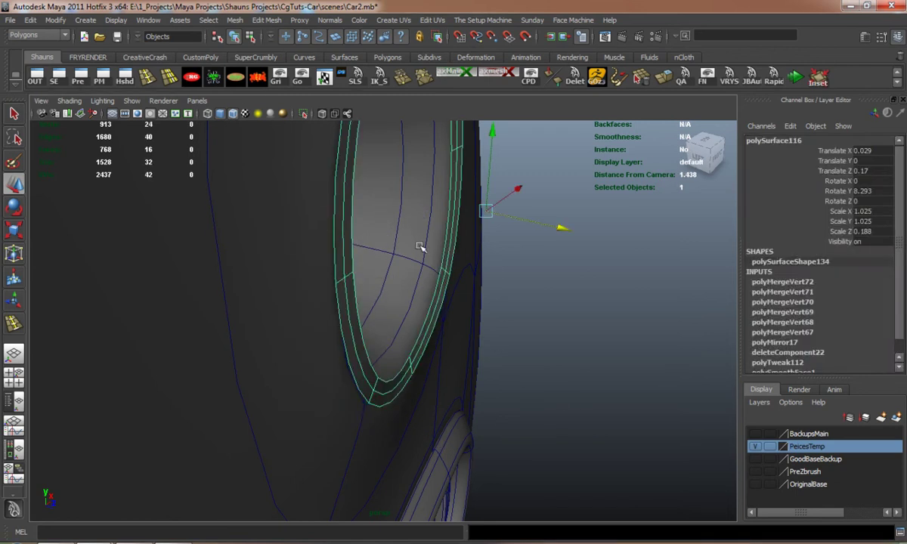
left_click_drag(420, 248, 489, 255, "alt")
key("ctrl+e")
key("1")
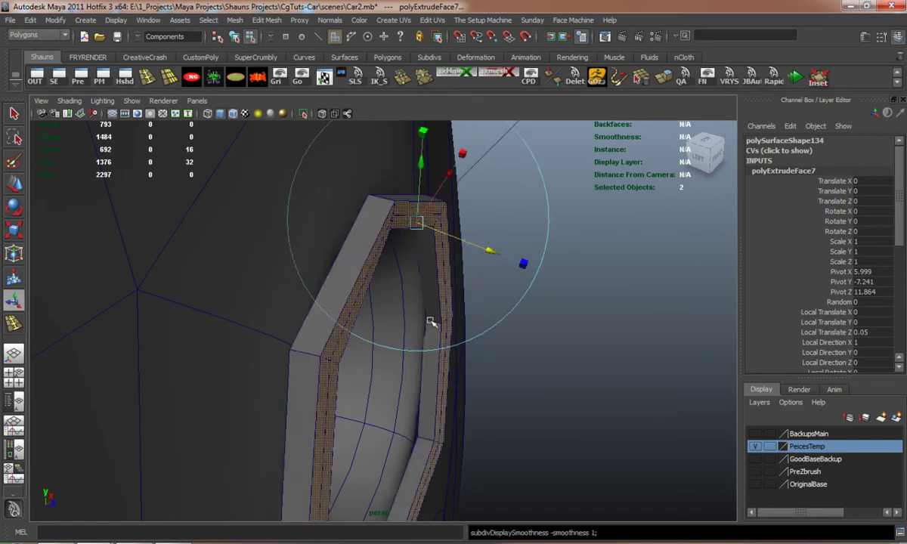
Step: Insert two edge loops around the extruded ring's inner wall, close to its front and back borders
left_click_drag(432, 324, 354, 300, "alt")
scroll(458, 342, "down", 5)
left_click(587, 344)
scroll(357, 306, "up", 4)
scroll(242, 248, "up", 2)
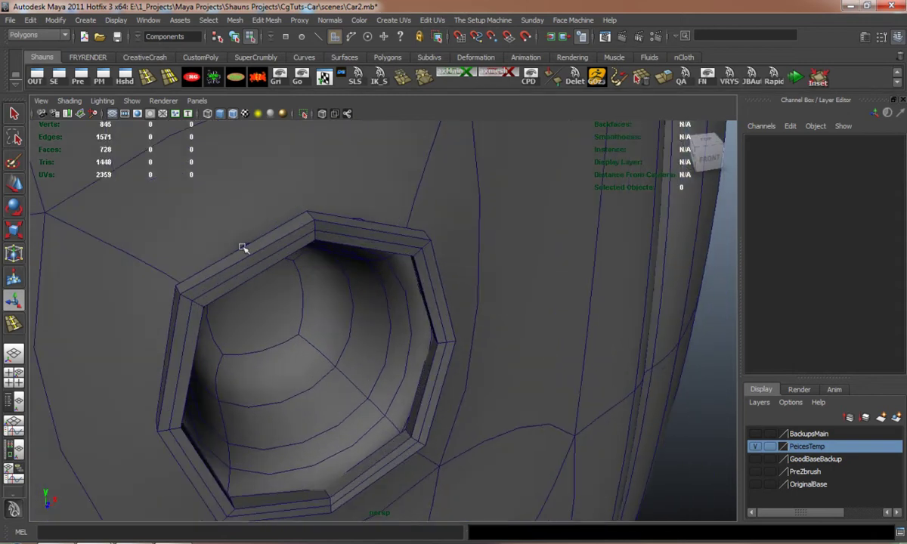
left_click(144, 78)
scroll(181, 247, "up", 2)
middle_click_drag(181, 247, 259, 251, "alt")
scroll(196, 270, "up", 4)
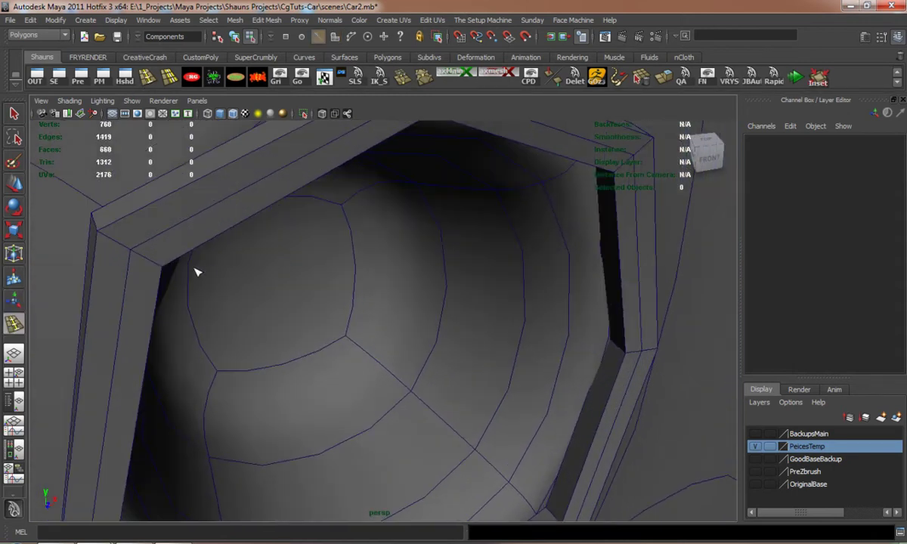
middle_click_drag(197, 270, 295, 285, "alt")
left_click_drag(295, 285, 188, 278, "alt")
middle_click_drag(188, 277, 370, 299, "alt")
left_click_drag(370, 300, 257, 274, "alt")
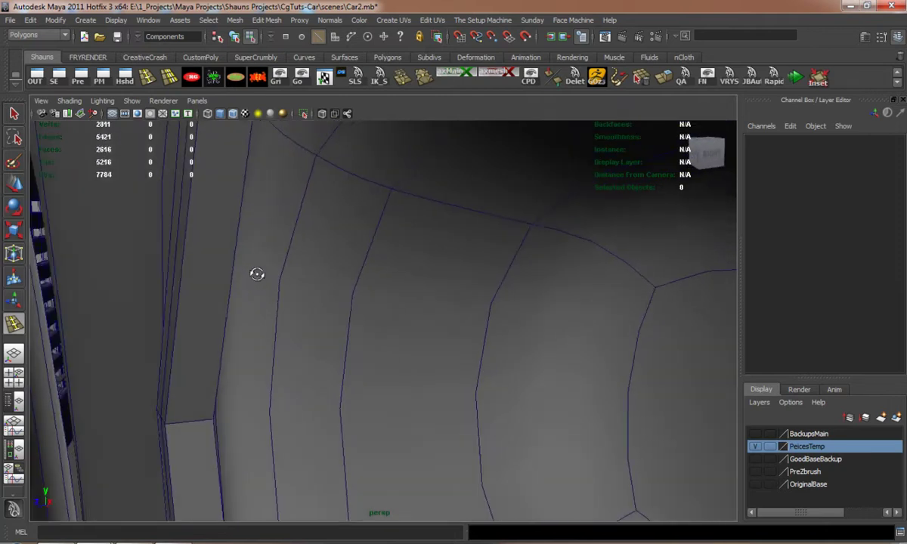
middle_click_drag(219, 323, 286, 273, "alt")
left_click(253, 371)
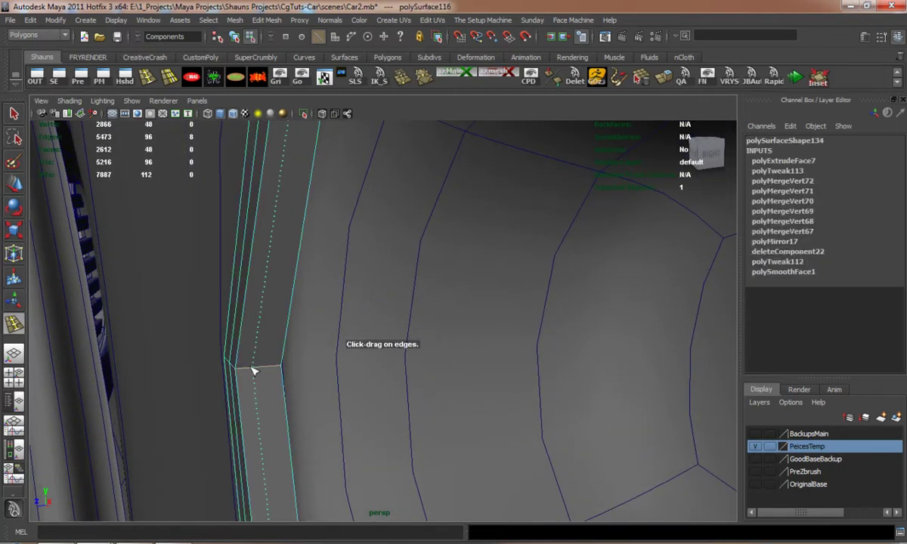
left_click_drag(241, 372, 445, 376)
left_click(280, 368)
left_click(279, 369)
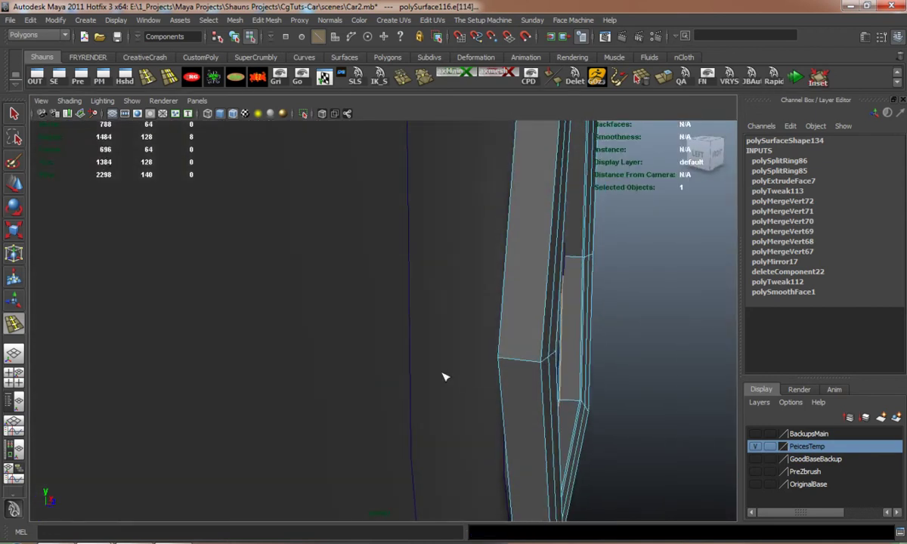
Step: Insert two supporting edge loops around the ring's outer wall and restore the smooth preview
left_click_drag(503, 363, 541, 367)
left_click_drag(539, 367, 419, 378, "alt")
key("w")
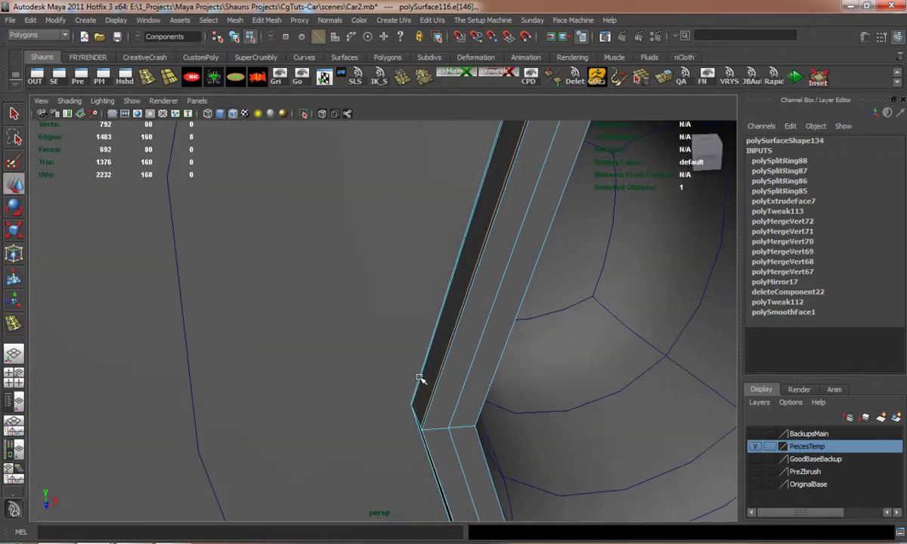
key("3")
right_click_drag(465, 338, 508, 325)
right_click_drag(514, 326, 495, 339, "alt")
scroll(494, 339, "down", 3)
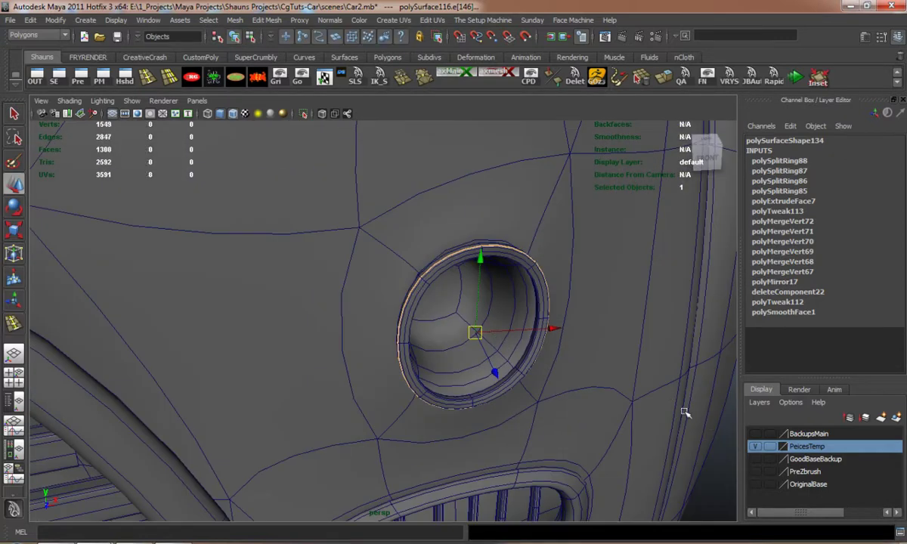
Step: Move the vertex groups on both lower sides of the thickened ring in depth to seat it against the body
left_click(723, 440)
middle_click_drag(633, 412, 554, 391, "alt")
scroll(544, 390, "up", 3)
left_click_drag(470, 374, 439, 395, "alt")
right_click_drag(434, 336, 391, 353)
left_click_drag(391, 353, 411, 401, "alt")
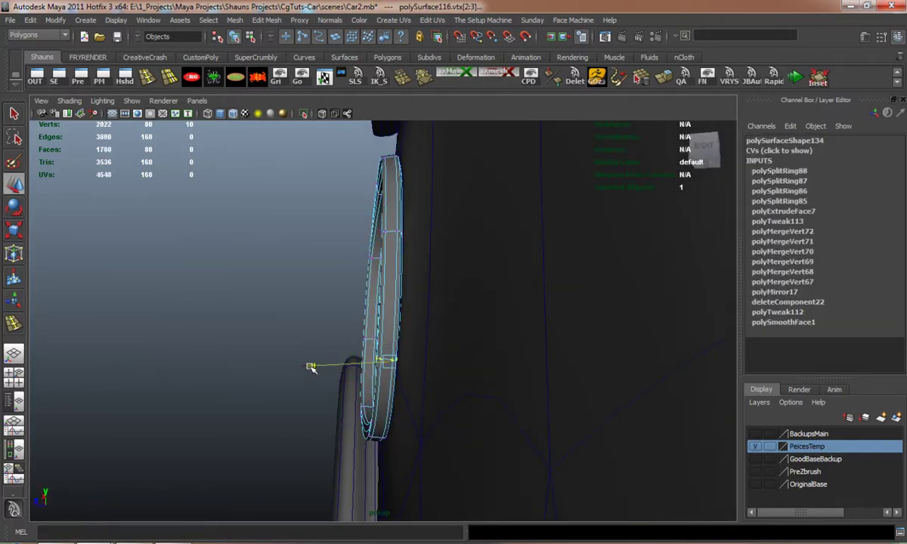
left_click(198, 341)
left_click_drag(198, 342, 386, 416, "alt")
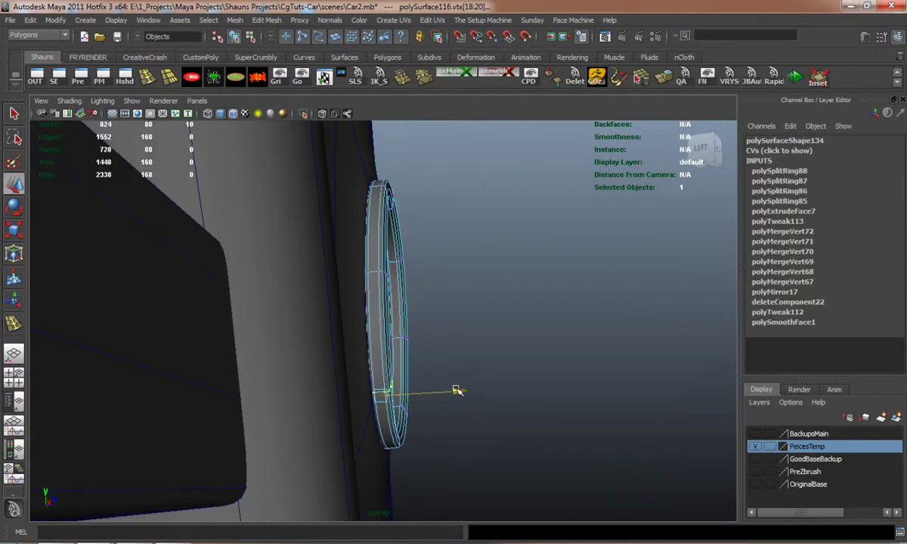
left_click_drag(443, 360, 309, 373, "alt")
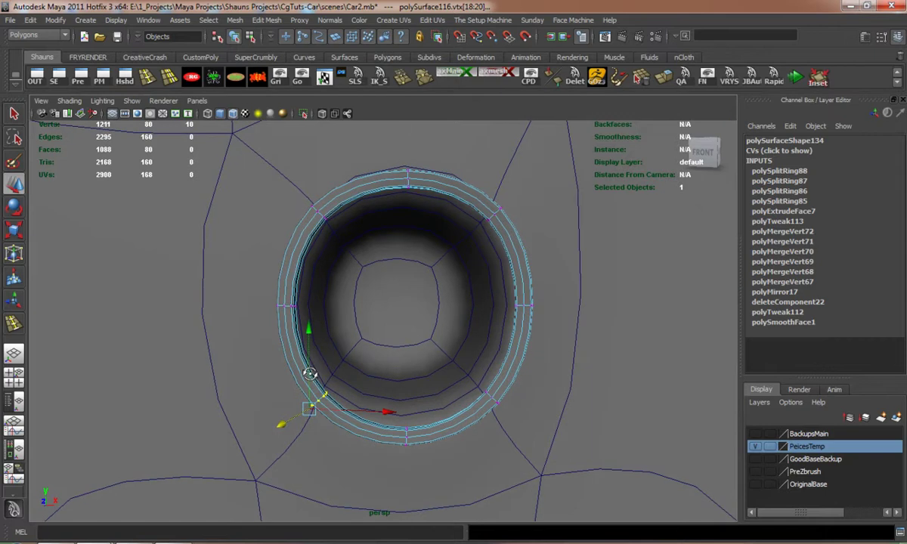
Step: Duplicate the headlight glass and place the copy over the ring at Translate X 0.354 and Translate Y -2.368
scroll(356, 253, "down", 5)
middle_click_drag(356, 254, 372, 318, "alt")
left_click(338, 235)
scroll(369, 337, "down", 2)
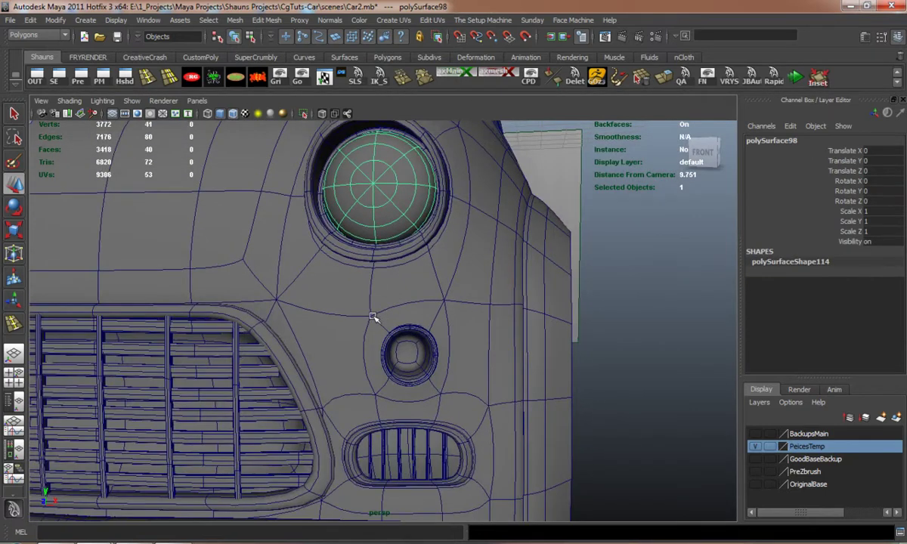
left_click_drag(372, 318, 386, 320, "alt")
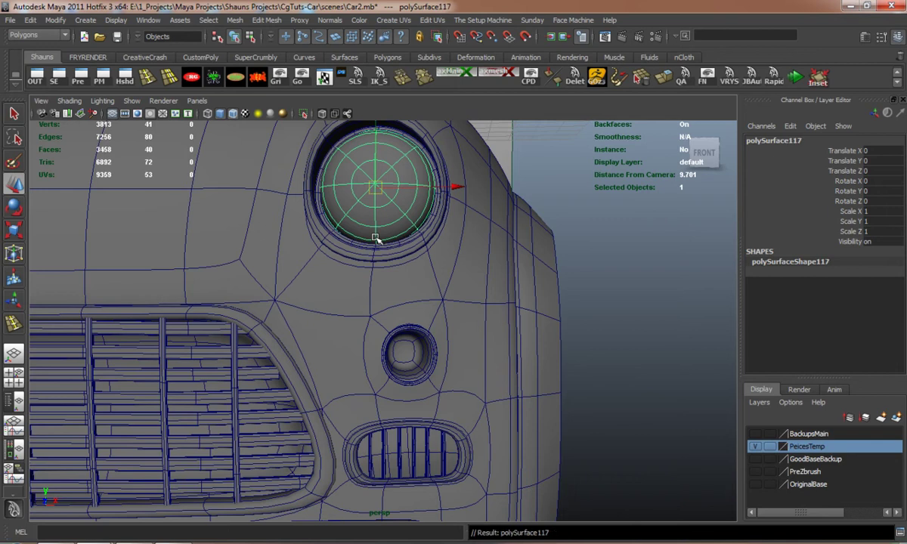
left_click_drag(385, 145, 387, 304)
scroll(401, 341, "up", 3)
left_click_drag(431, 327, 480, 329)
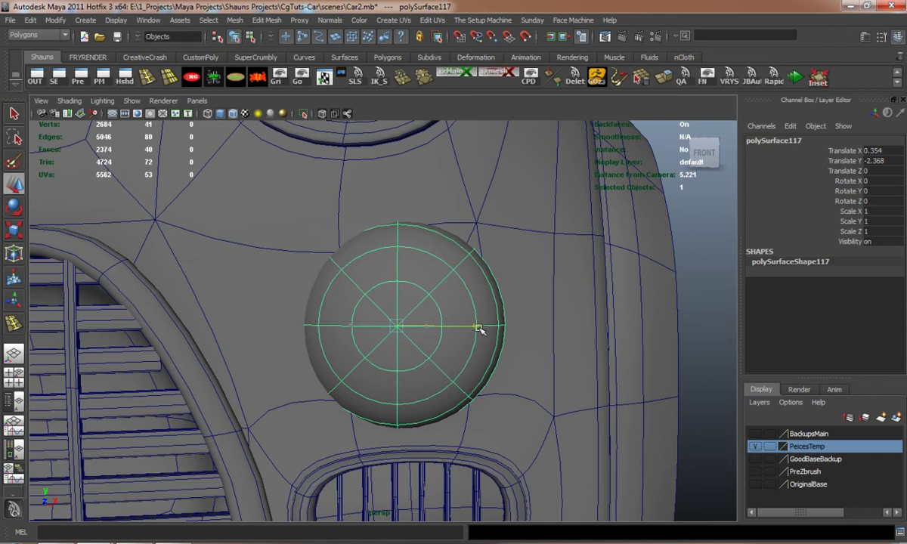
Step: Rotate the copied glass to 6.415 in Y and scale it uniformly to 0.493
key("e")
left_click_drag(425, 331, 368, 337)
key("r")
middle_click_drag(368, 336, 322, 320, "alt")
right_click_drag(322, 320, 382, 335, "alt")
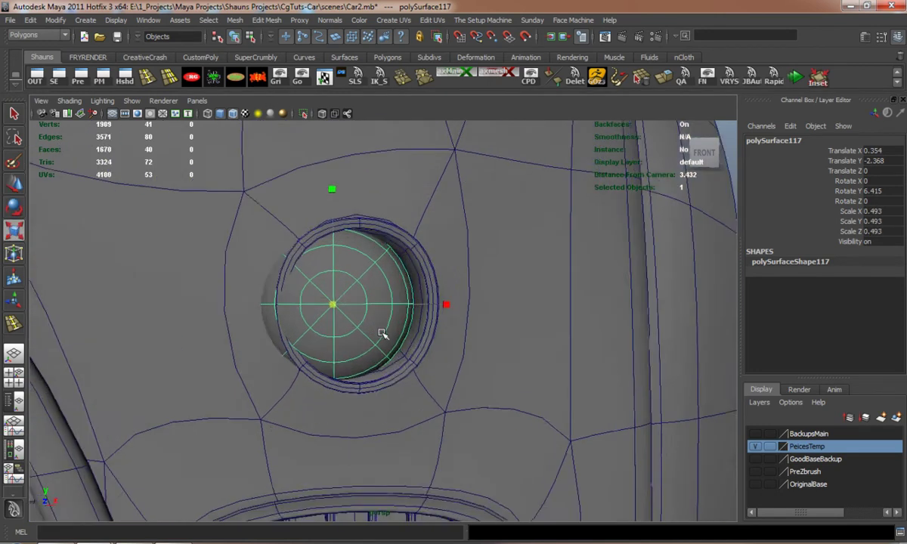
Step: Fit the glass inside the ring at Translate X 0.493, Translate Z 0.052, Rotate Y 9.183 and uniform scale 0.455
left_click_drag(383, 334, 397, 349, "alt")
key("w")
left_click_drag(437, 300, 433, 308)
key("ctrl+z")
left_click_drag(420, 314, 353, 388, "alt")
left_click_drag(353, 388, 481, 317, "alt")
key("e")
key("w")
key("r")
left_click_drag(354, 314, 321, 317, "alt")
Step: Pull the glass's centre vertex forward in depth to form a pointed cone
right_click(319, 316)
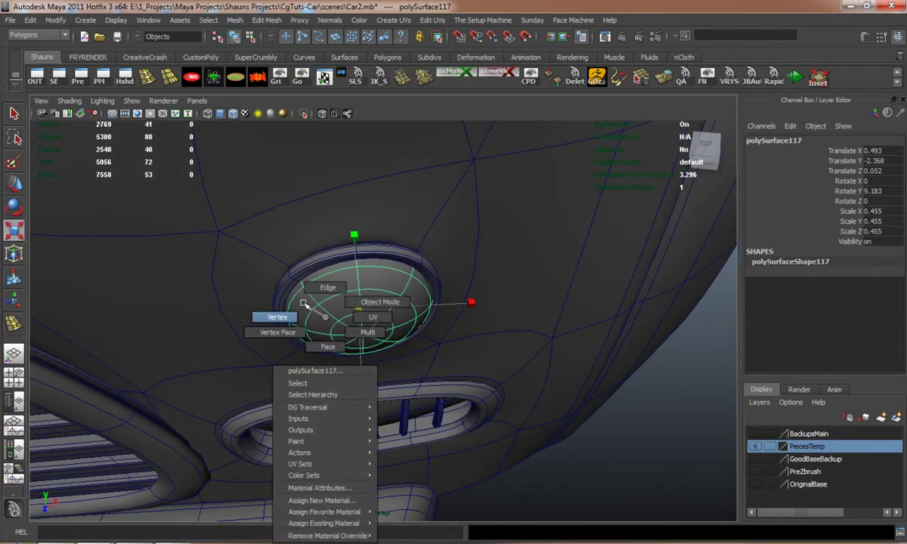
right_click_drag(304, 304, 309, 305)
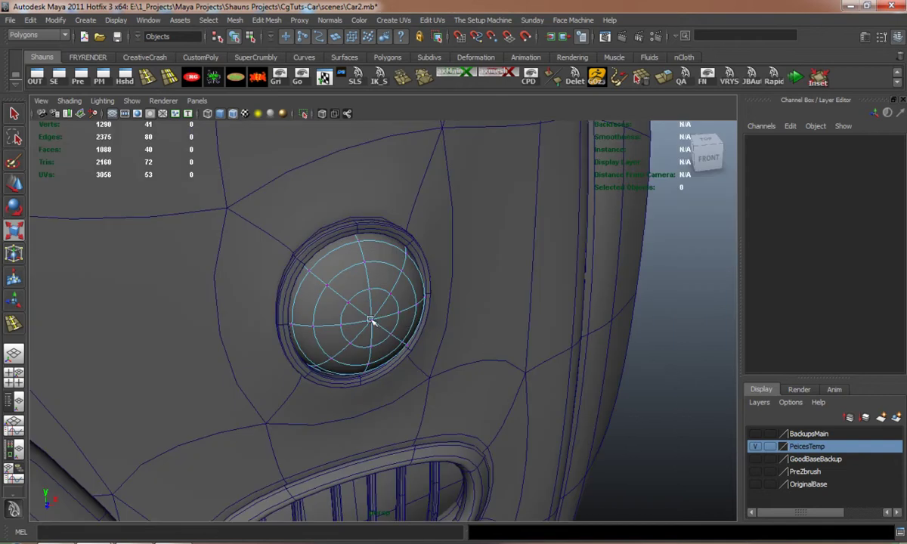
left_click(370, 321)
key("w")
left_click_drag(344, 360, 368, 385, "alt")
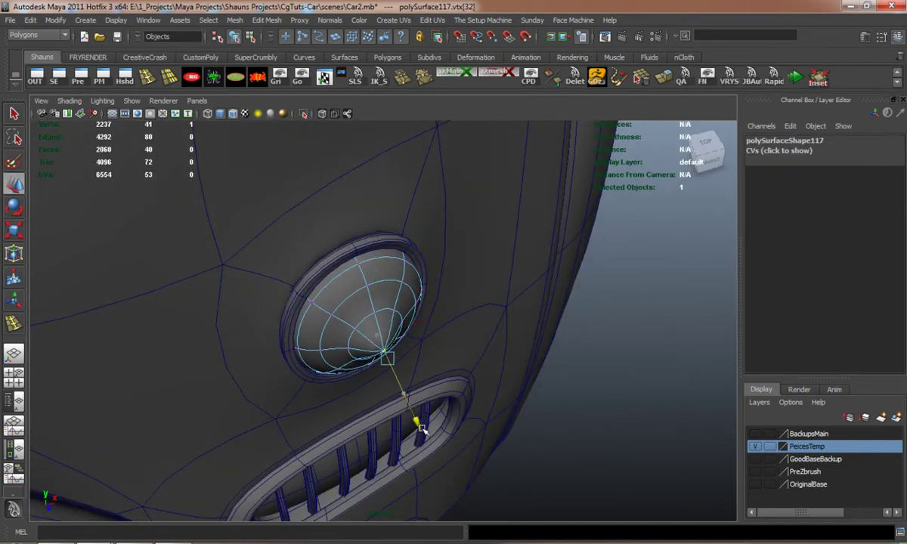
Step: Move the glass's middle edge loop in depth to shape the cone's profile and compare it with smooth preview
left_click_drag(429, 415, 367, 369, "alt")
right_click_drag(367, 369, 397, 378, "alt")
left_click_drag(378, 374, 350, 402, "alt")
right_click(308, 340)
left_click(252, 334)
left_click(306, 330)
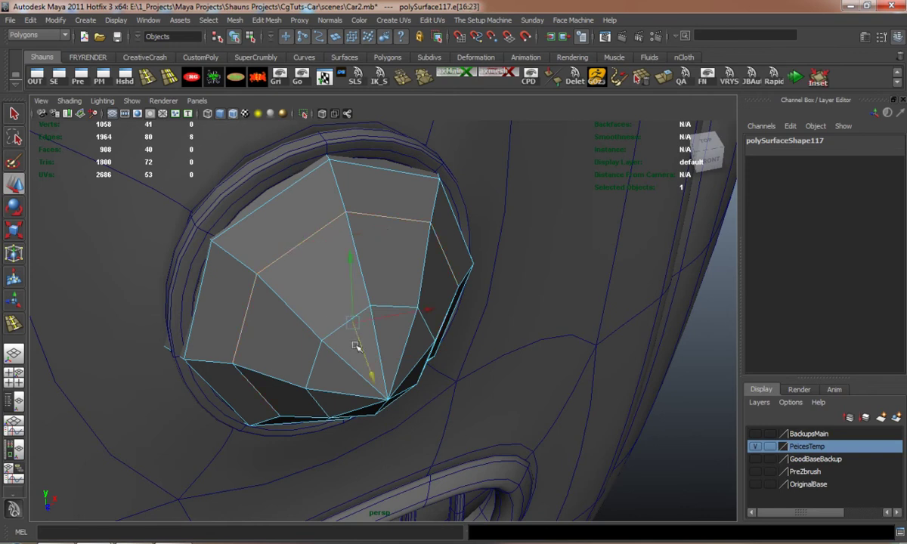
left_click_drag(369, 371, 454, 355)
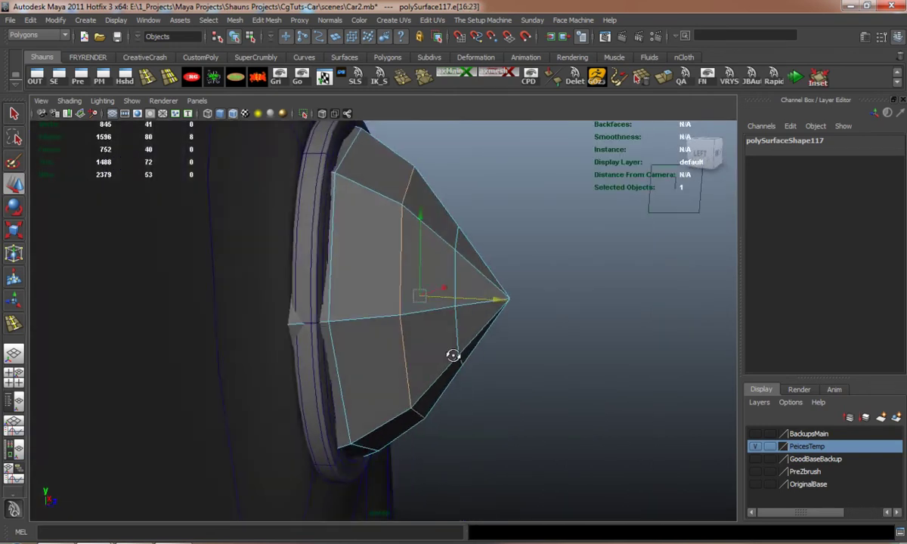
key("3")
left_click(533, 379)
left_click_drag(533, 378, 360, 296, "alt")
key("1")
key("3")
Step: Select the whole cone-shaped glass and set its rotation to 12.842 in Y
right_click_drag(387, 278, 387, 279)
left_click_drag(387, 279, 400, 334, "alt")
left_click(377, 315)
key("e")
left_click_drag(394, 337, 422, 340, "alt")
scroll(401, 363, "down", 6)
scroll(412, 362, "down", 5)
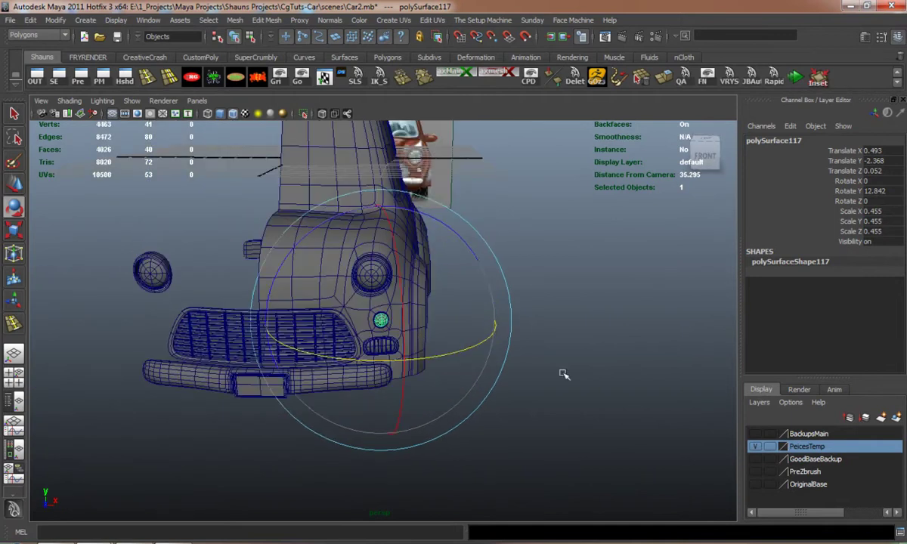
Step: Apply Smooth to the cone-shaped glass with Divisions set to 1 and display it in smooth preview
left_click(564, 372)
scroll(461, 384, "up", 6)
left_click_drag(450, 381, 368, 344, "alt")
scroll(391, 362, "up", 3)
left_click(369, 343)
left_click(55, 19)
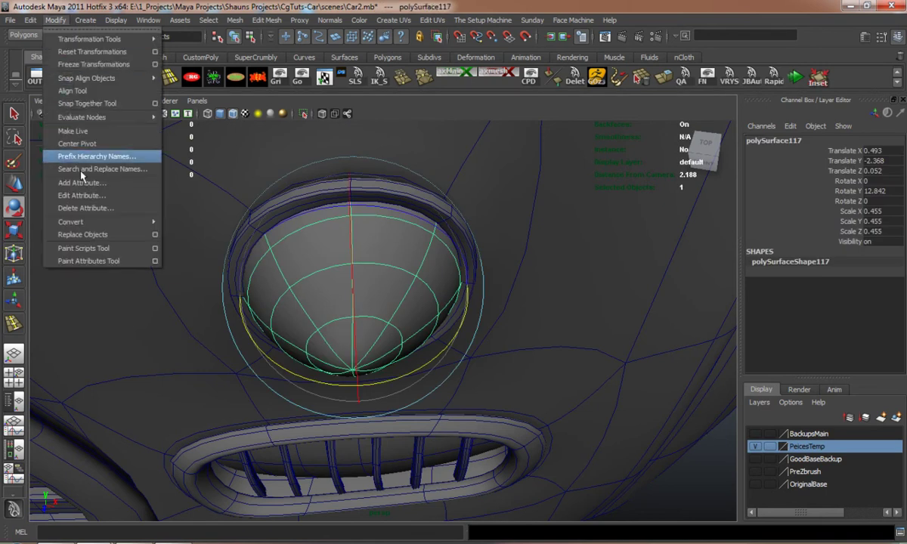
mouse_move(76, 195)
left_click(215, 253)
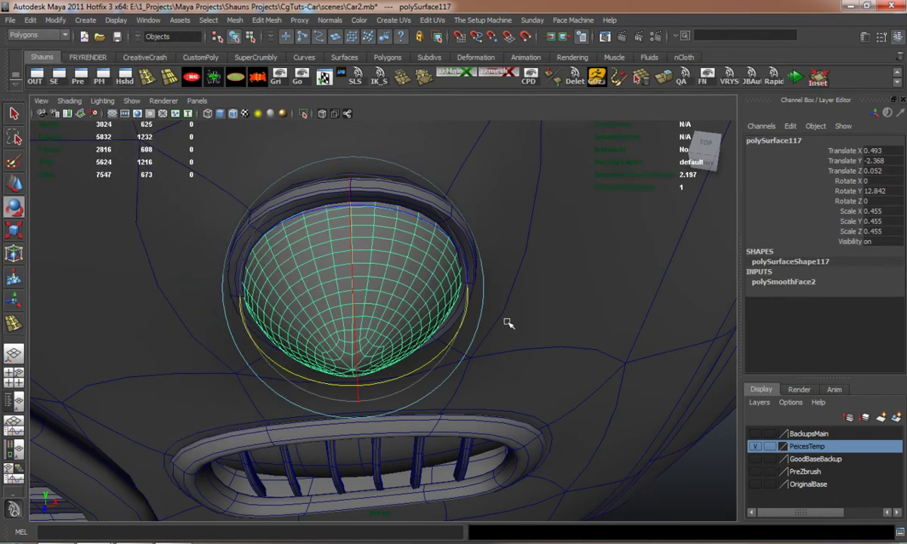
left_click(778, 281)
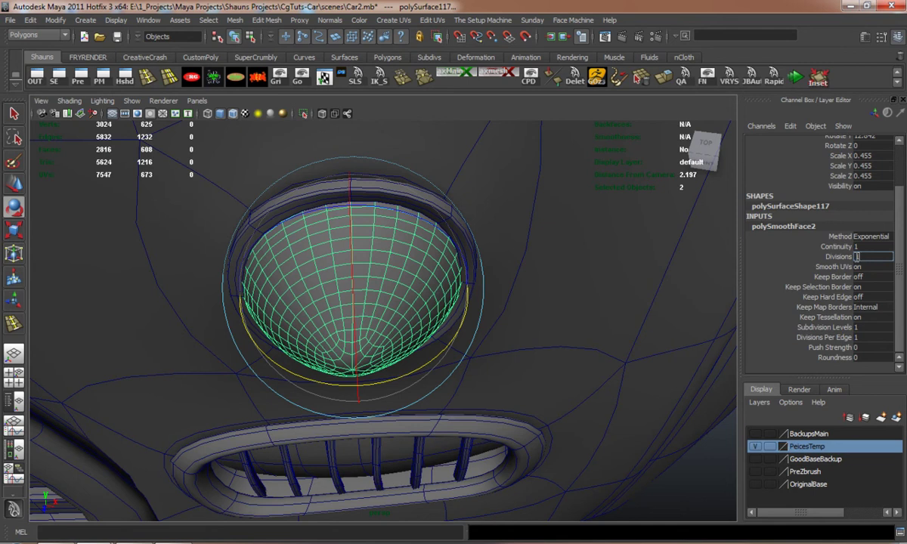
key("Return")
left_click_drag(326, 316, 486, 301, "alt")
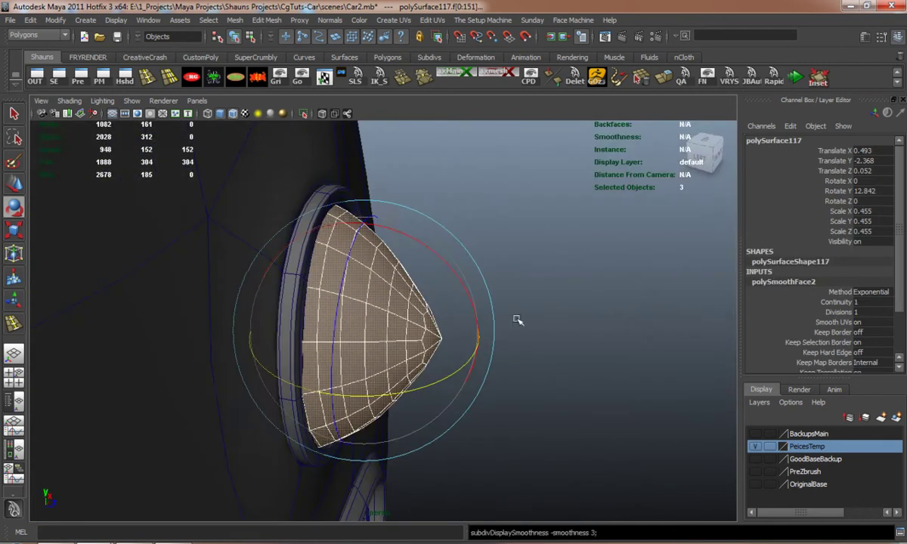
left_click(514, 340)
Step: Select the ring of faces around the tip of the cone-shaped glass
scroll(512, 353, "up", 5)
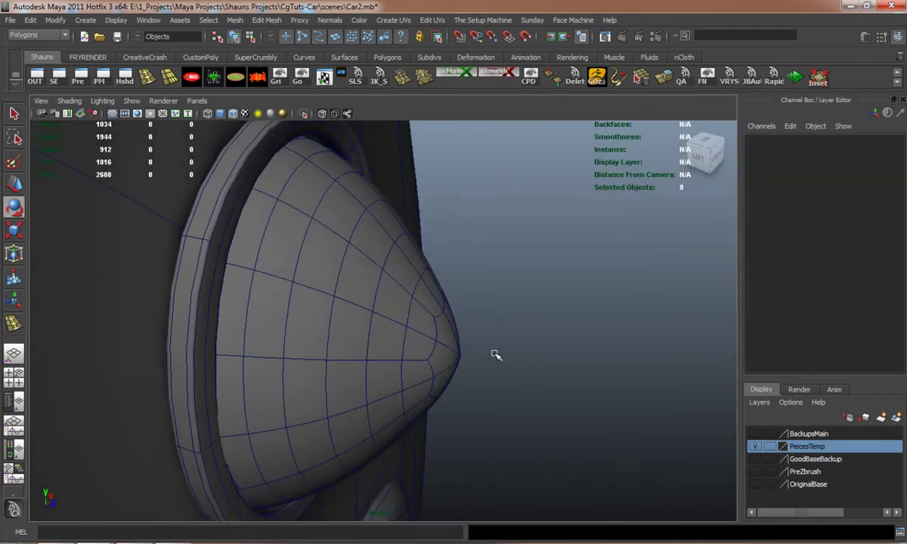
right_click_drag(399, 315, 394, 338)
key("F8")
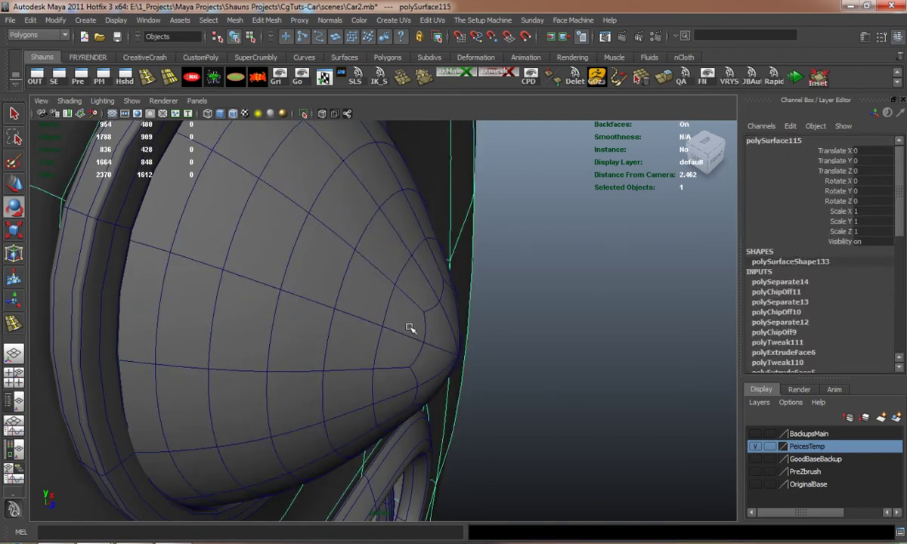
key("ctrl+z")
left_click(408, 316)
key("w")
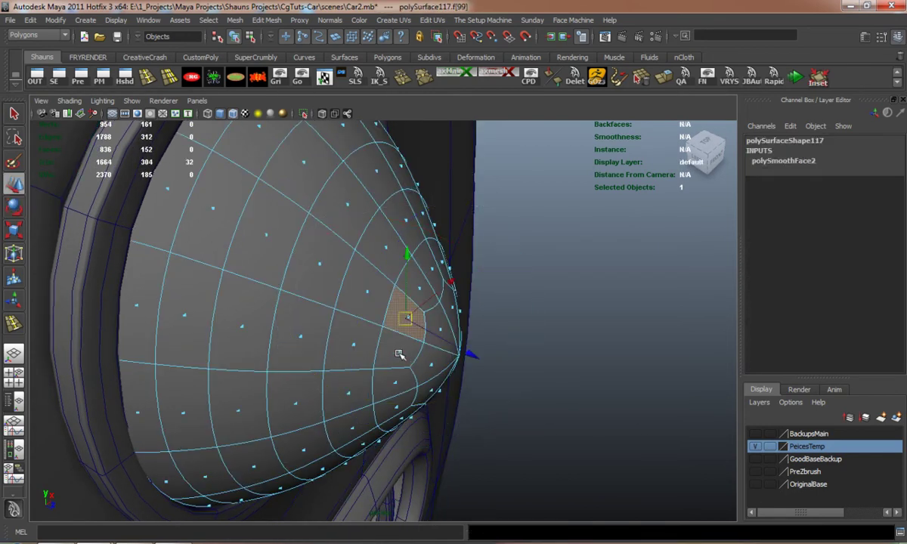
double_click(399, 353, "shift")
left_click_drag(401, 355, 382, 352, "alt")
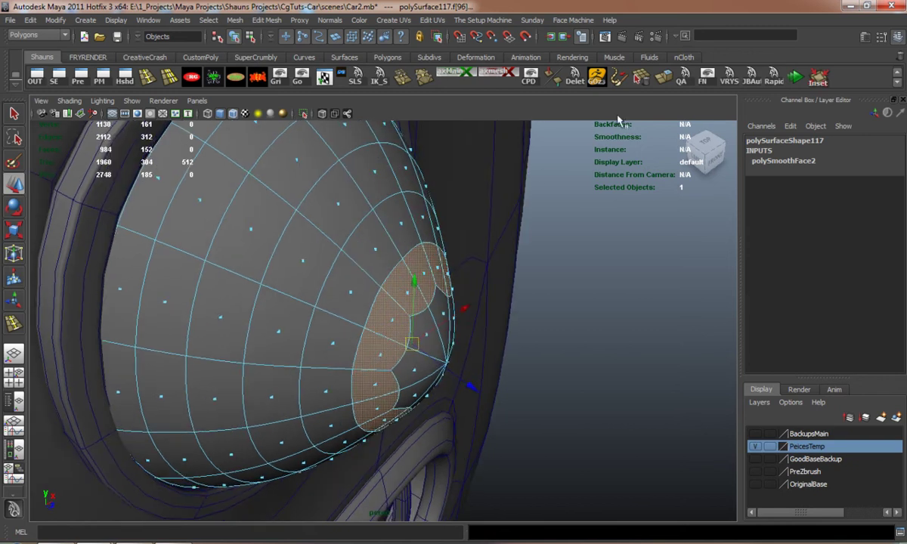
Step: Try to extrude the face ring at the cone's tip, inset it slightly and raise it outward
left_click(662, 82)
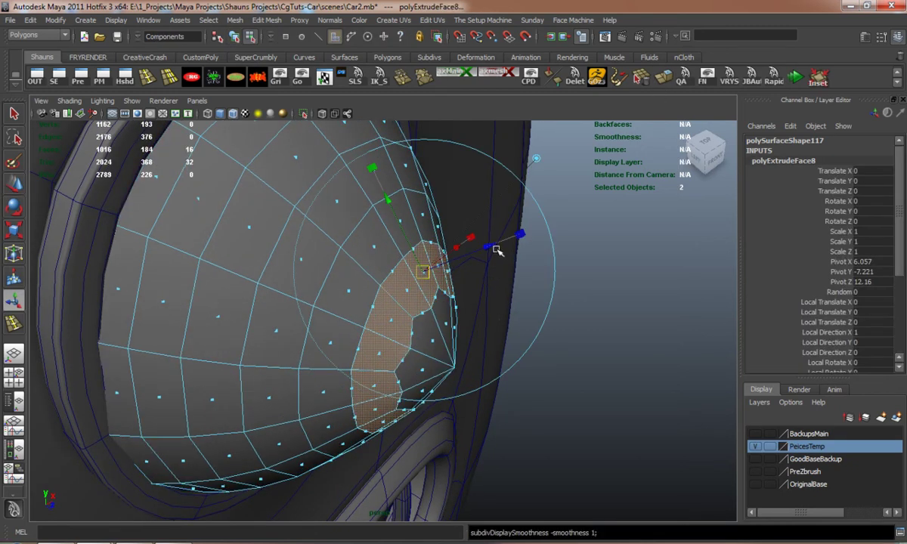
left_click(423, 272)
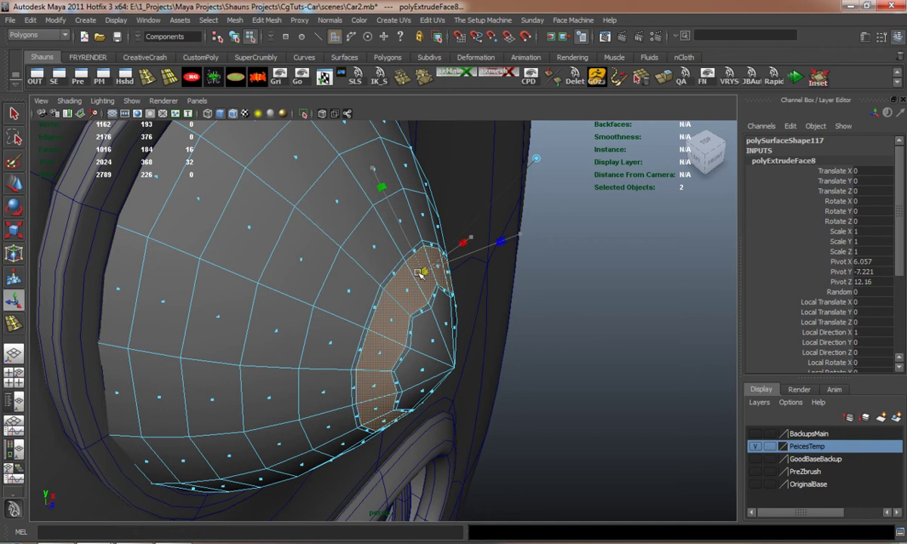
left_click_drag(489, 246, 505, 245)
left_click(650, 354)
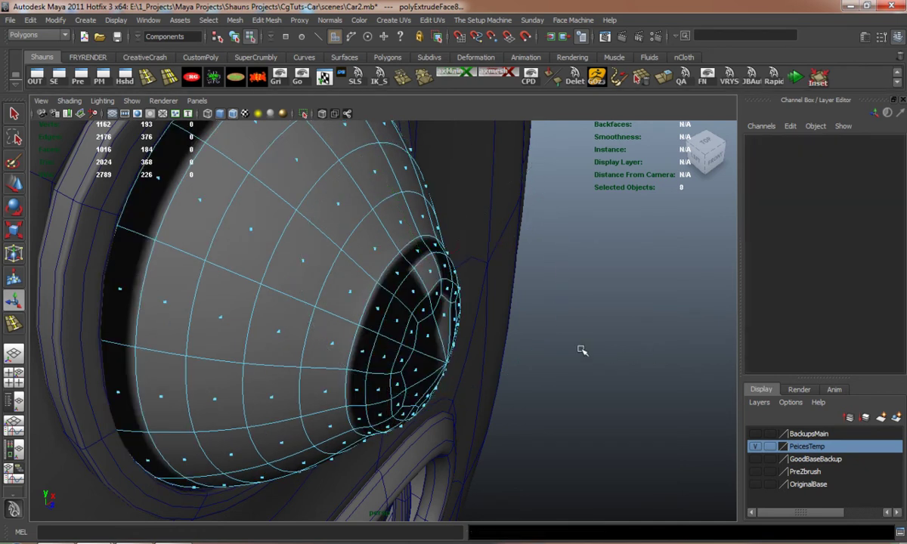
Step: Undo the face ring extrusion at the cone's tip and clear the face selection
left_click_drag(581, 350, 470, 333, "alt")
key("ctrl+z")
key("ctrl+z")
key("ctrl+z")
key("ctrl+z")
key("ctrl+z")
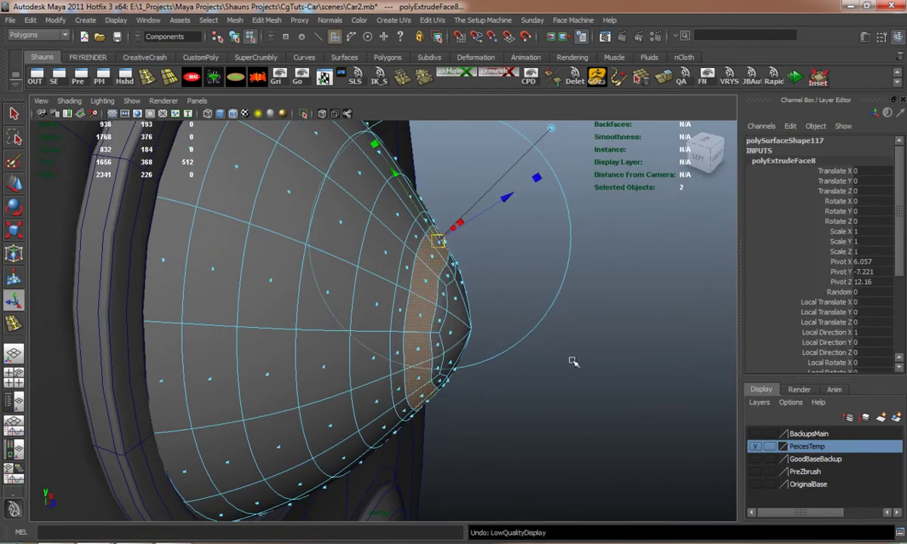
key("ctrl+z")
key("ctrl+z")
key("ctrl+z")
key("ctrl+z")
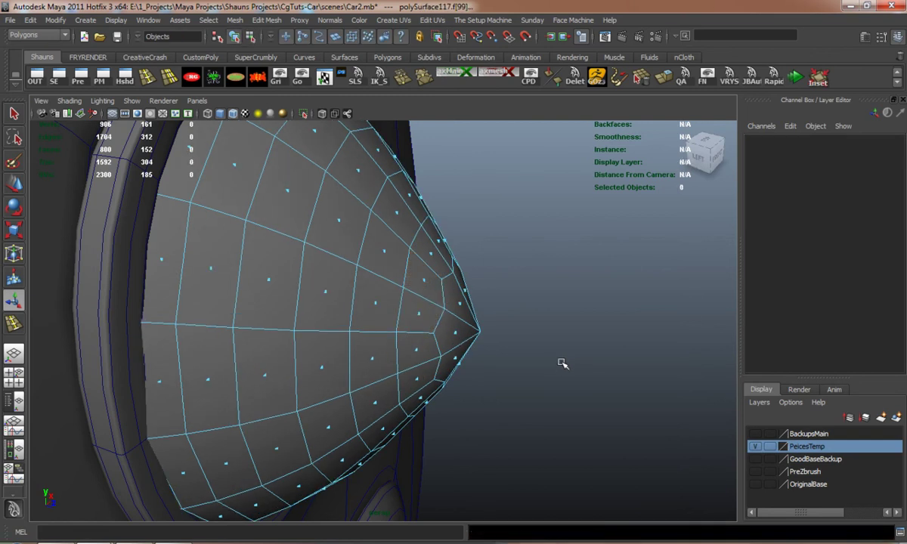
Step: Extrude the face ring one row further back from the cone's tip and scale it in slightly as an inset
left_click(375, 304)
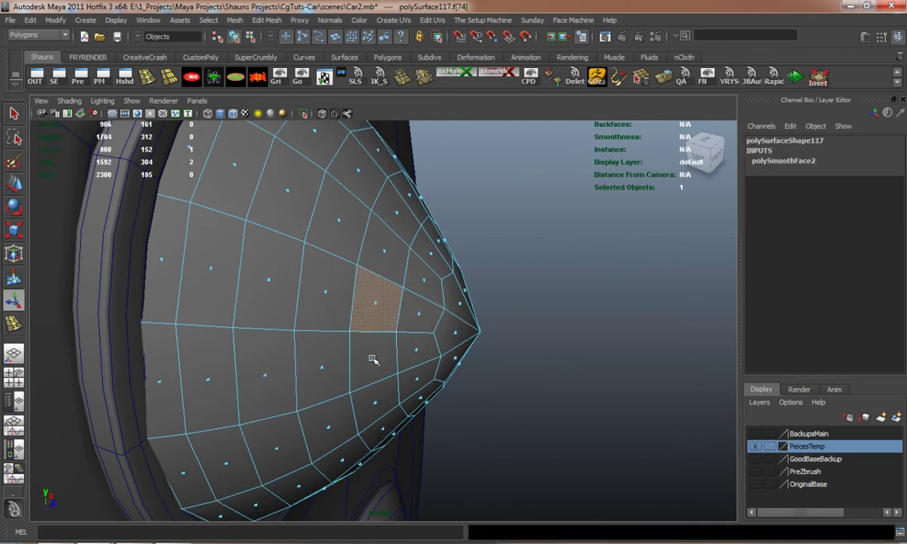
double_click(372, 360, "shift")
left_click(664, 77)
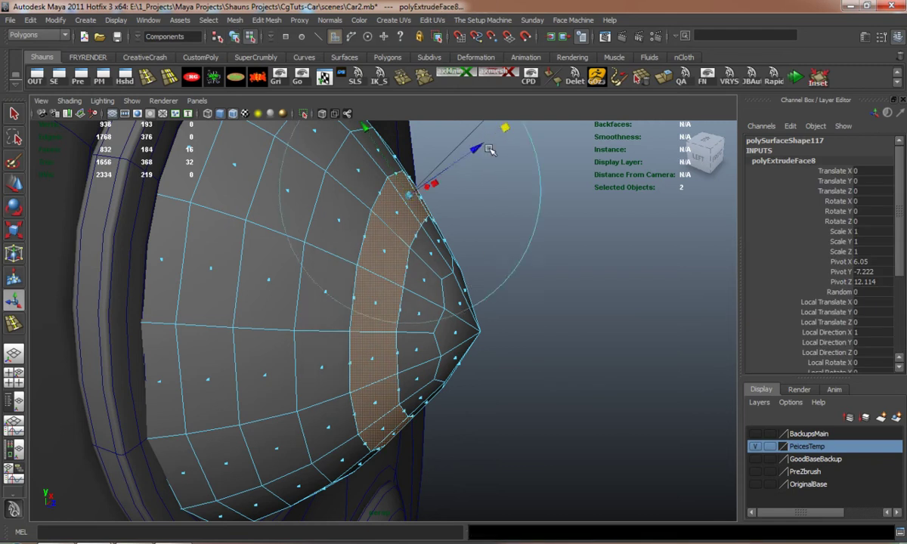
left_click_drag(506, 129, 439, 238, "alt")
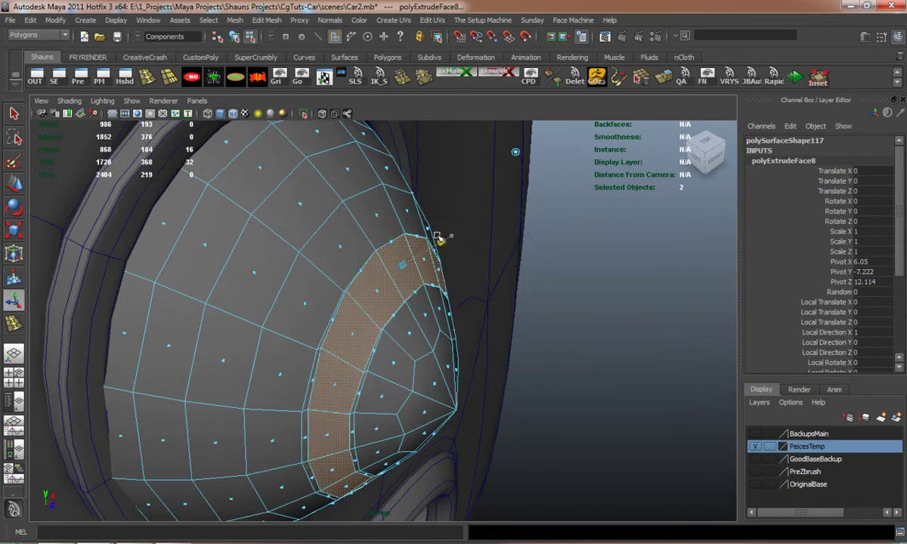
key("ctrl+z")
left_click_drag(403, 265, 396, 270)
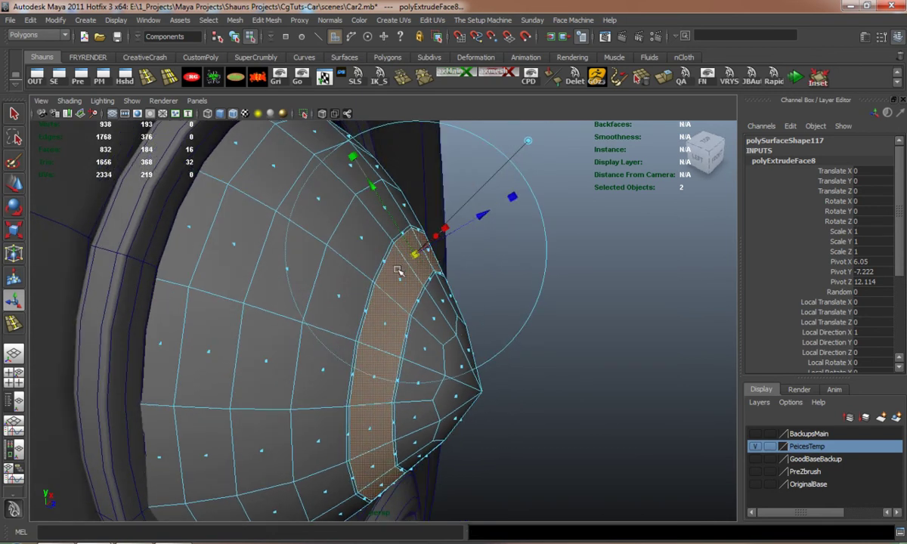
Step: Extrude the inset face ring outward with Local Translate Z 0.013 and check the glass in smooth preview in object mode
key("ctrl+e")
left_click_drag(482, 216, 492, 211)
key("3")
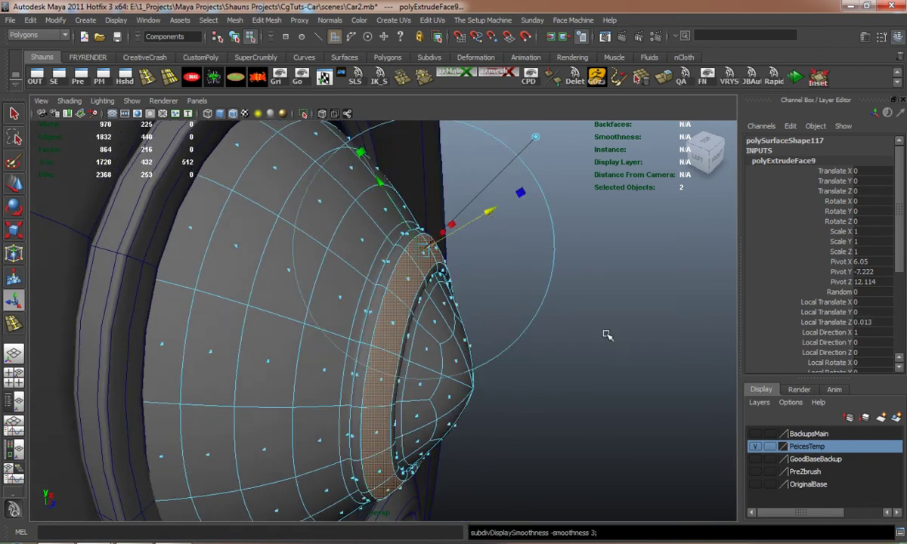
left_click(613, 346)
left_click_drag(537, 346, 356, 253, "alt")
right_click_drag(355, 253, 411, 217)
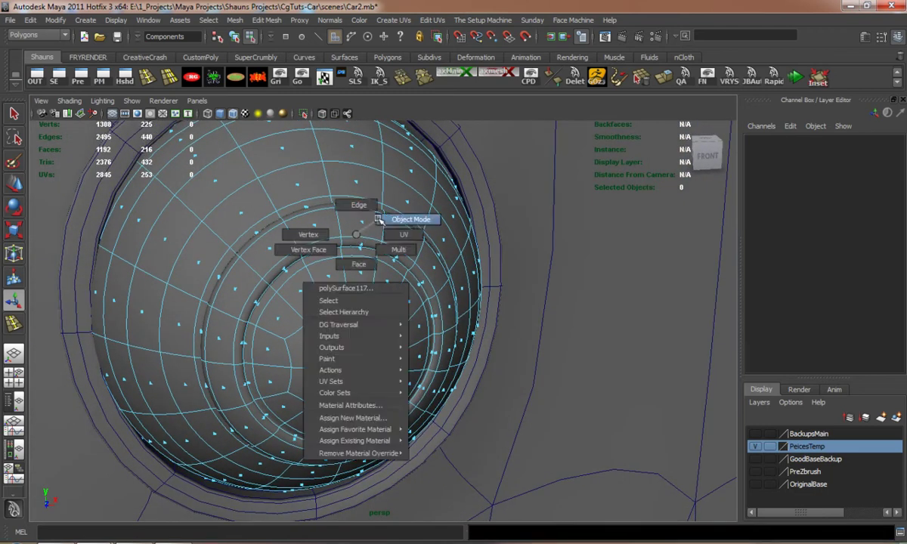
left_click_drag(411, 217, 396, 313, "alt")
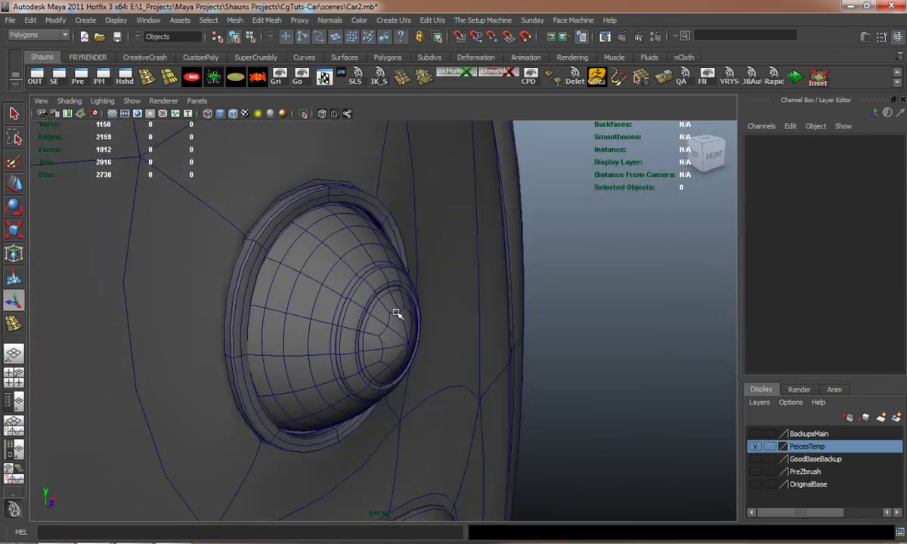
Step: Turn off wireframe on shaded and inspect the raised band on the glass
left_click(233, 113)
mouse_move(257, 212)
left_mouse_down("alt")
mouse_move(280, 299)
mouse_move(205, 260)
mouse_move(80, 299)
mouse_move(204, 323)
mouse_move(212, 342)
mouse_move(356, 325)
mouse_move(364, 361)
mouse_move(321, 362)
mouse_move(326, 334)
left_mouse_up("alt")
right_click_drag(326, 334, 273, 331)
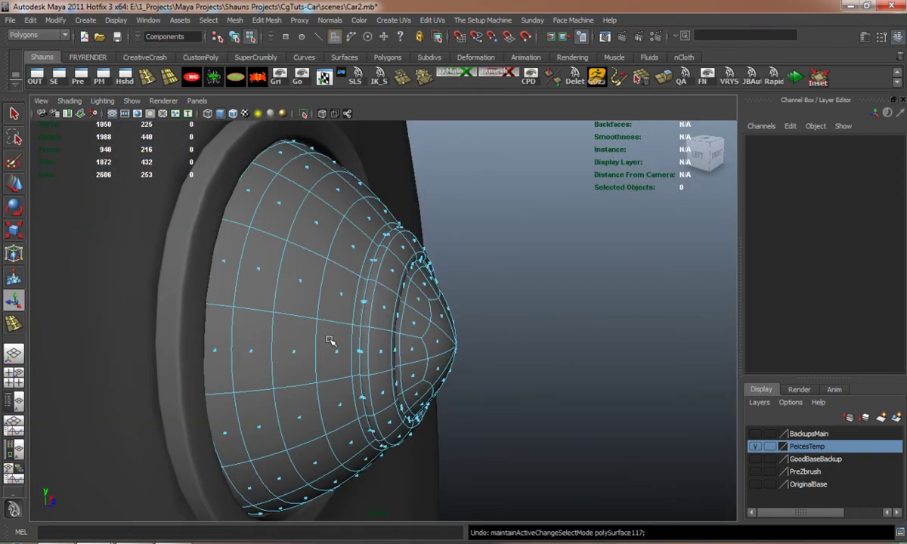
Step: Undo both face ring extrusions on the cone-shaped glass
key("ctrl+z")
key("ctrl+z")
key("ctrl+z")
key("ctrl+z")
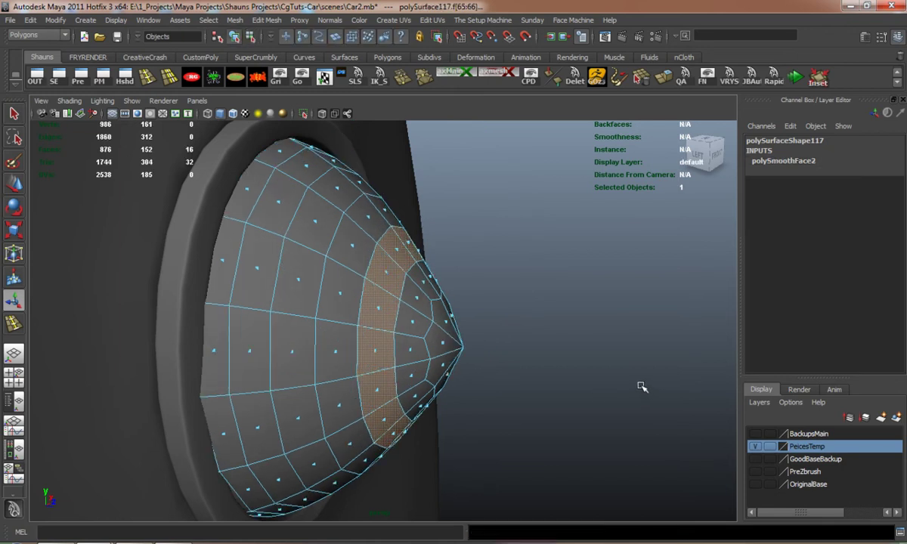
Step: Return the glass to object mode, deselect it and check the small light against the car's whole front
left_click(642, 387)
left_click_drag(522, 379, 376, 316, "alt")
mouse_move(376, 316)
right_mouse_down()
mouse_move(415, 299)
mouse_move(383, 332)
right_mouse_up()
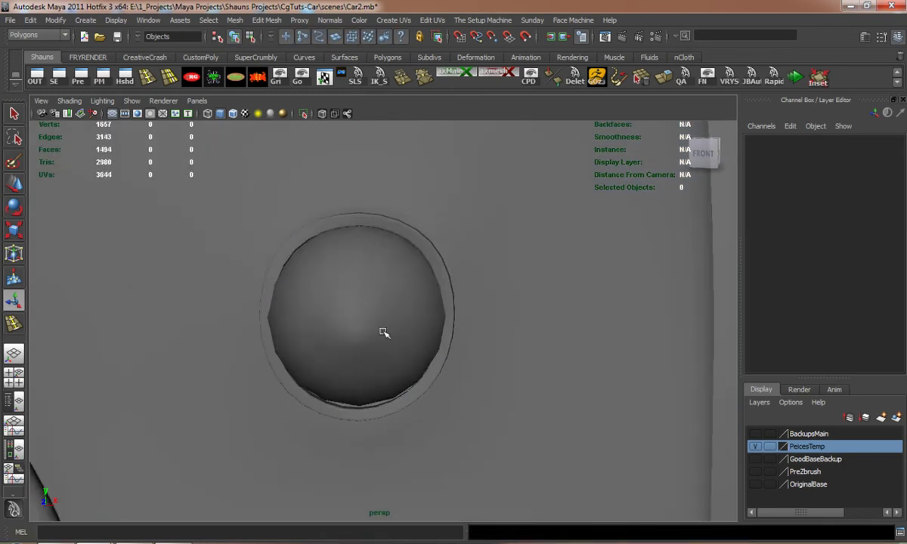
left_click(383, 332)
scroll(383, 333, "down", 5)
left_click(608, 387)
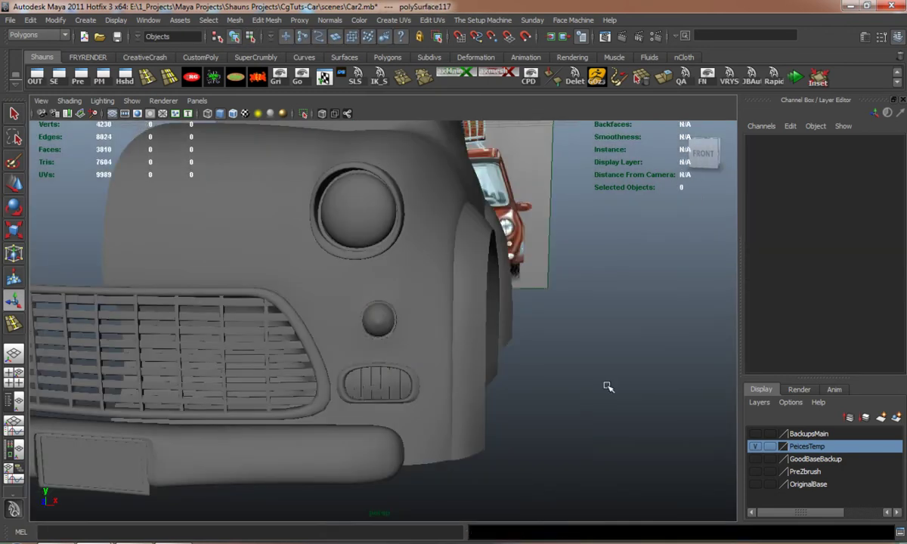